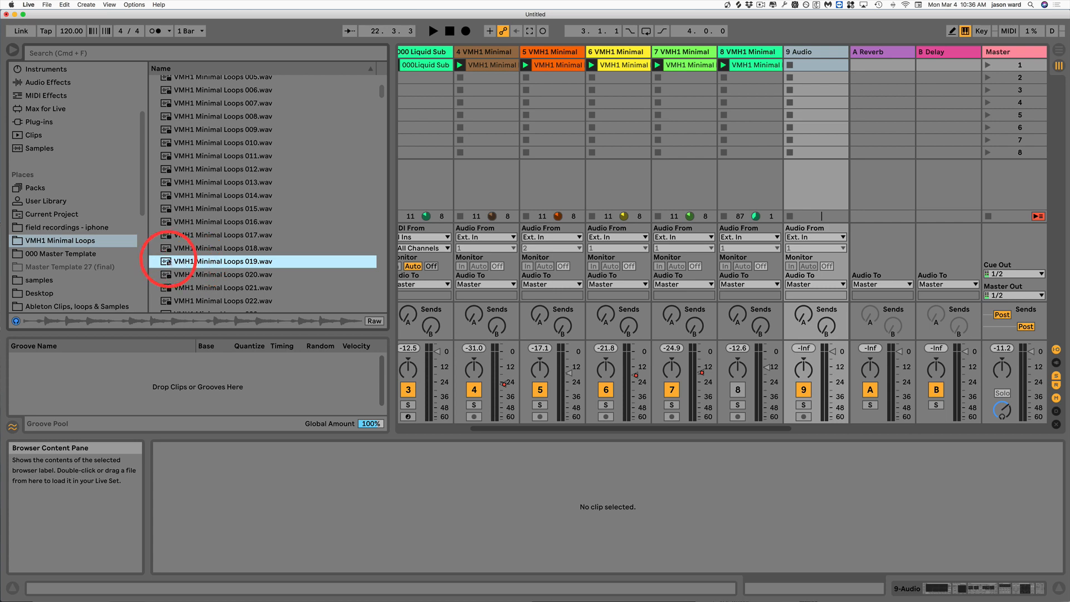
Step: Load VMH1 Minimal Loops 019.wav into the first clip slot of audio track 9 and check the track in the Arrangement view
drag(173, 259, 812, 71)
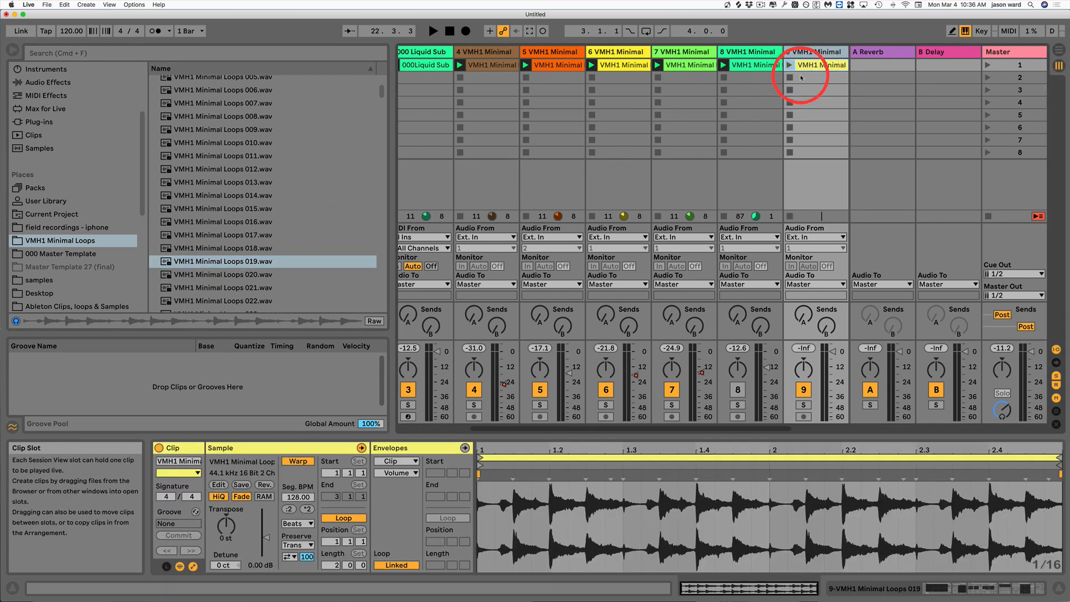
key(Tab)
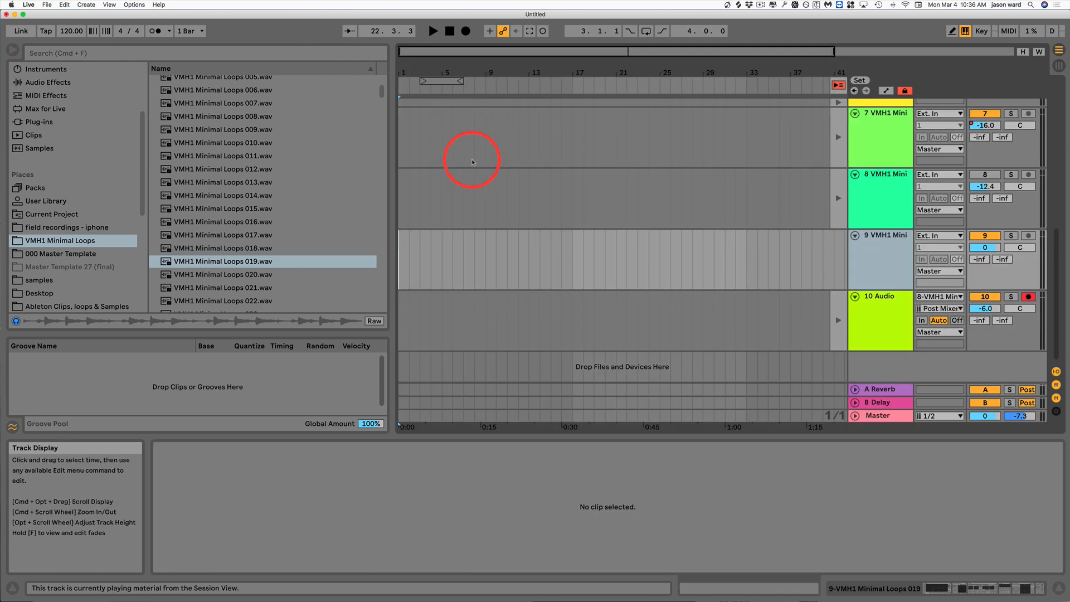
key(Tab)
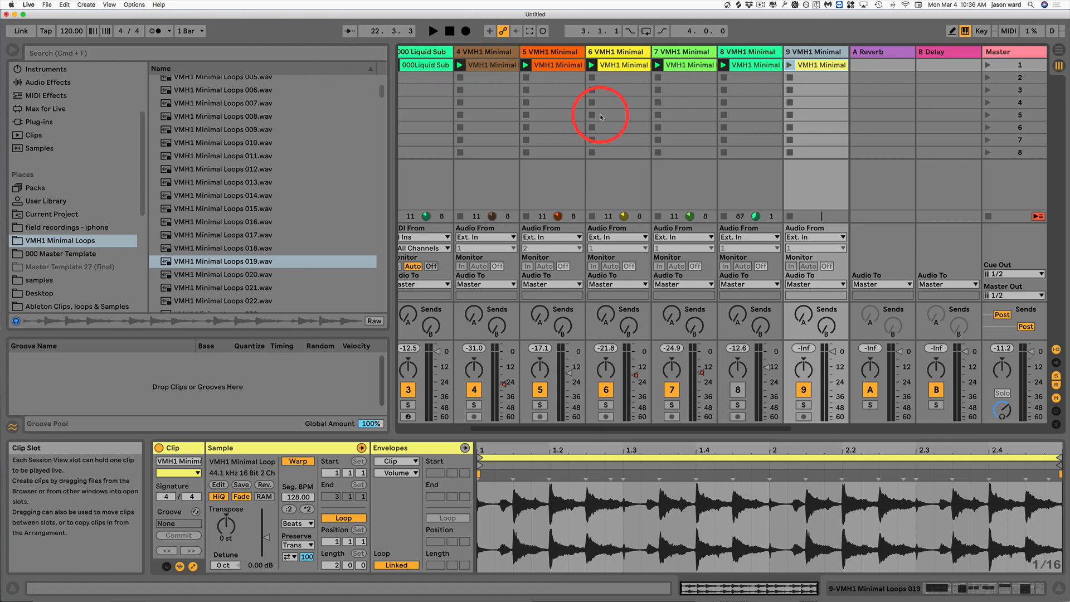
key(Tab)
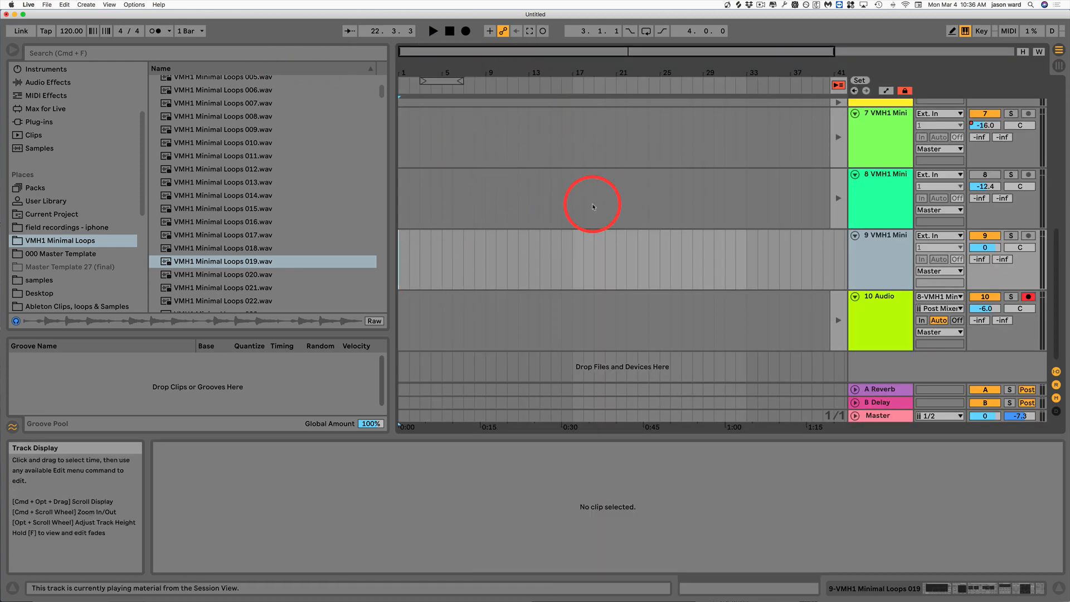
key(Tab)
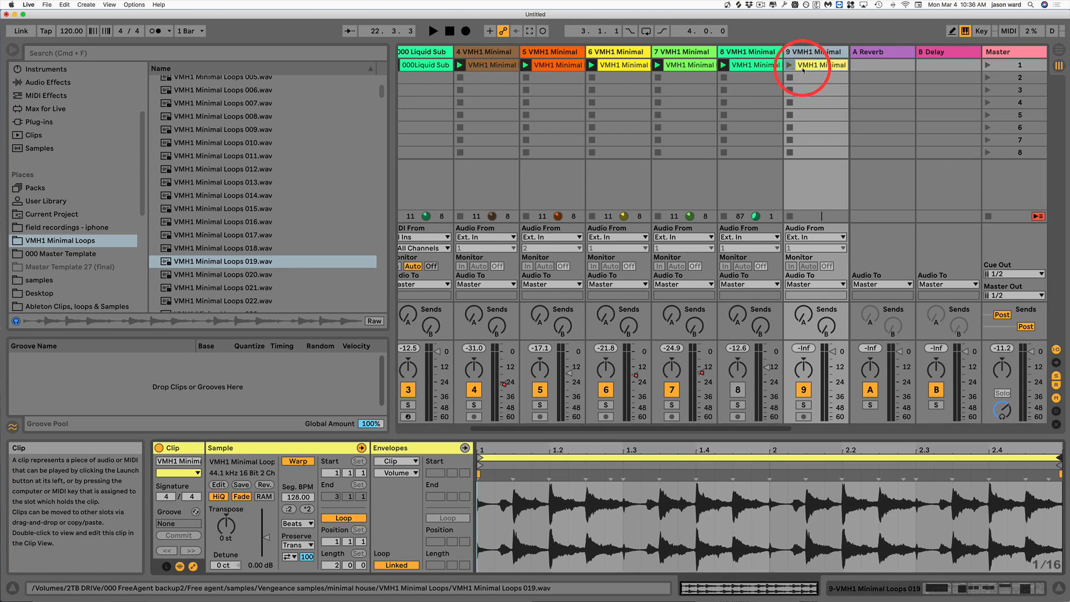
Step: Solo track 9 and audition its new loop clip, stopping playback when done
click(804, 405)
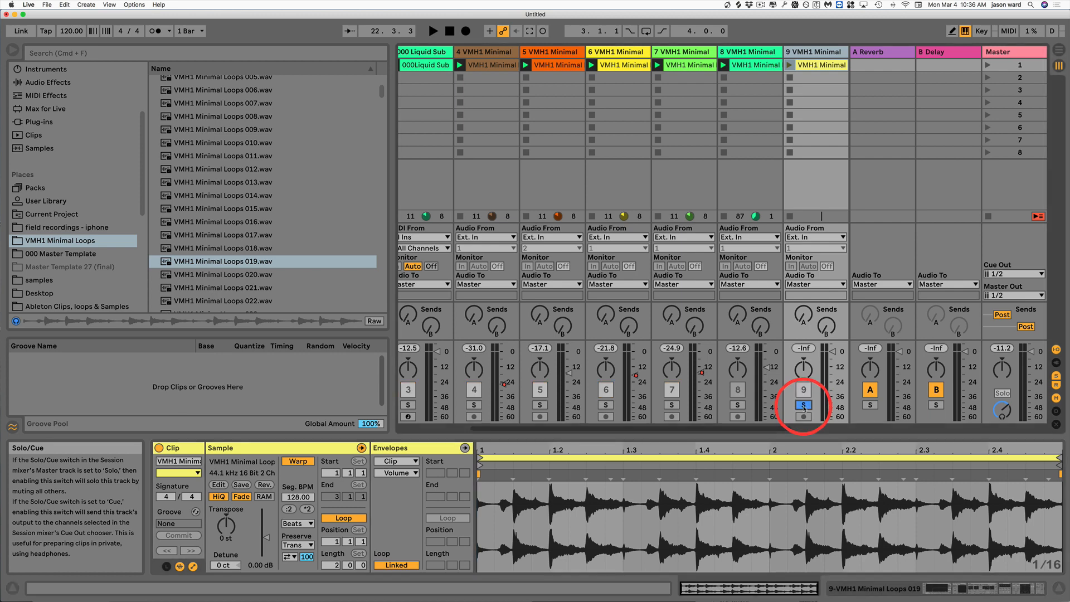
click(790, 65)
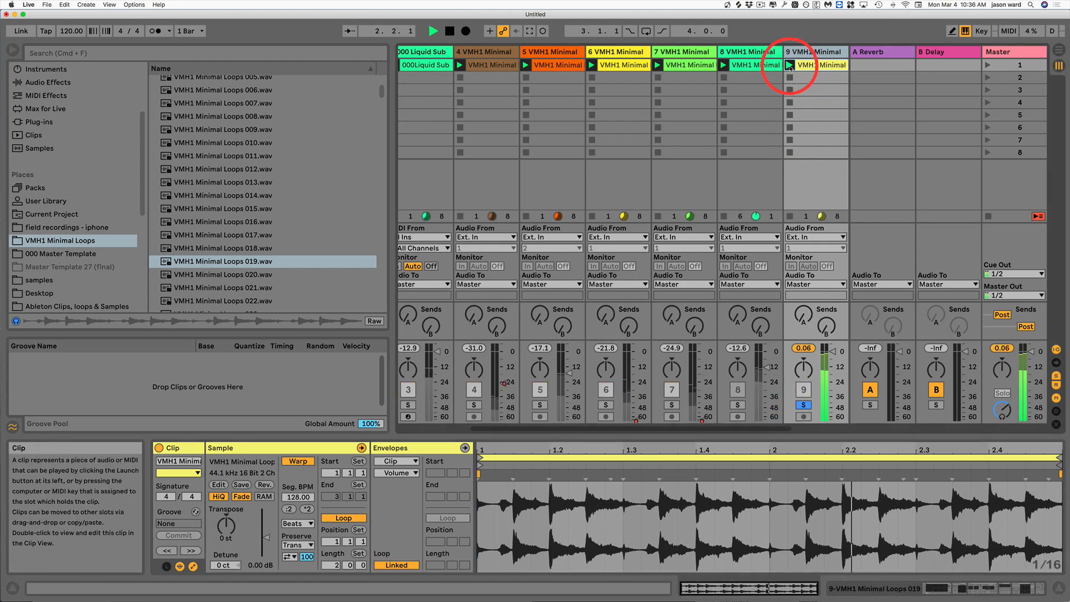
key(space)
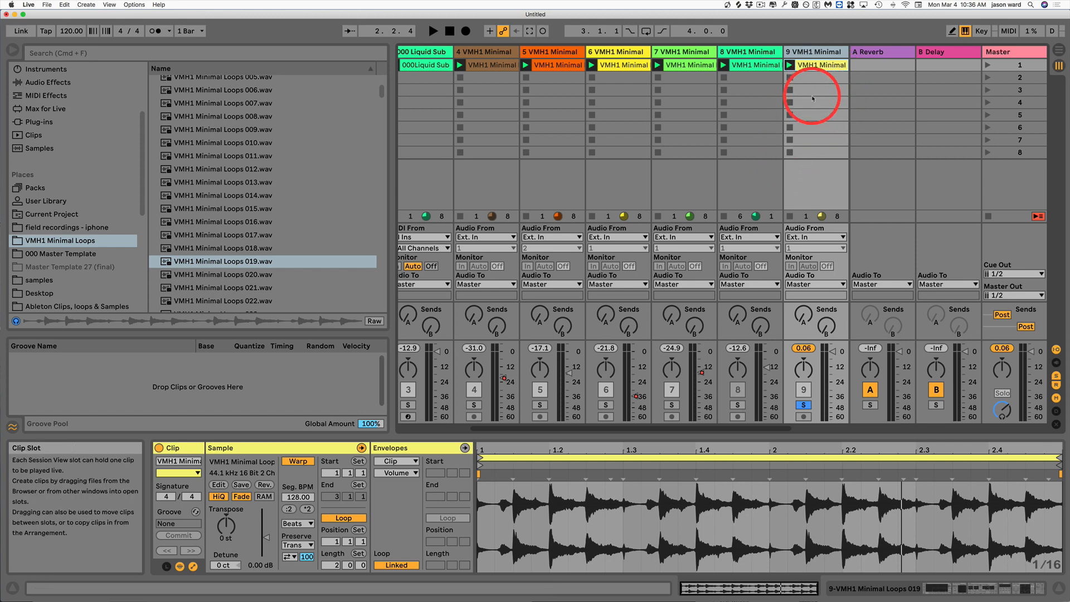
Step: Turn off transient looping for the track 9 clip, set its transient envelope to 31, and audition the gated sound
click(301, 544)
click(301, 542)
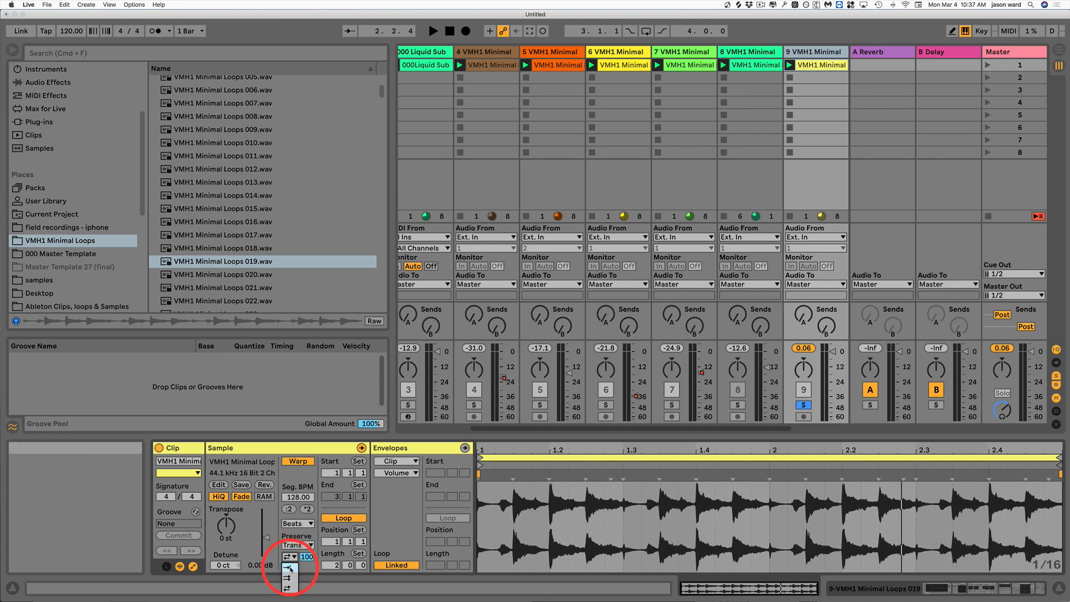
click(289, 568)
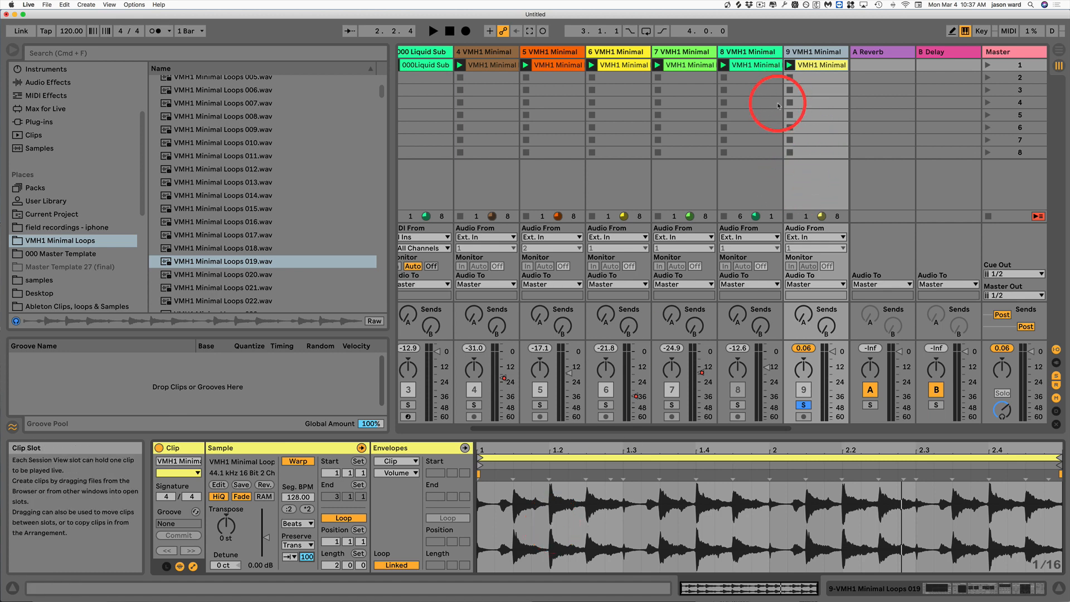
click(791, 66)
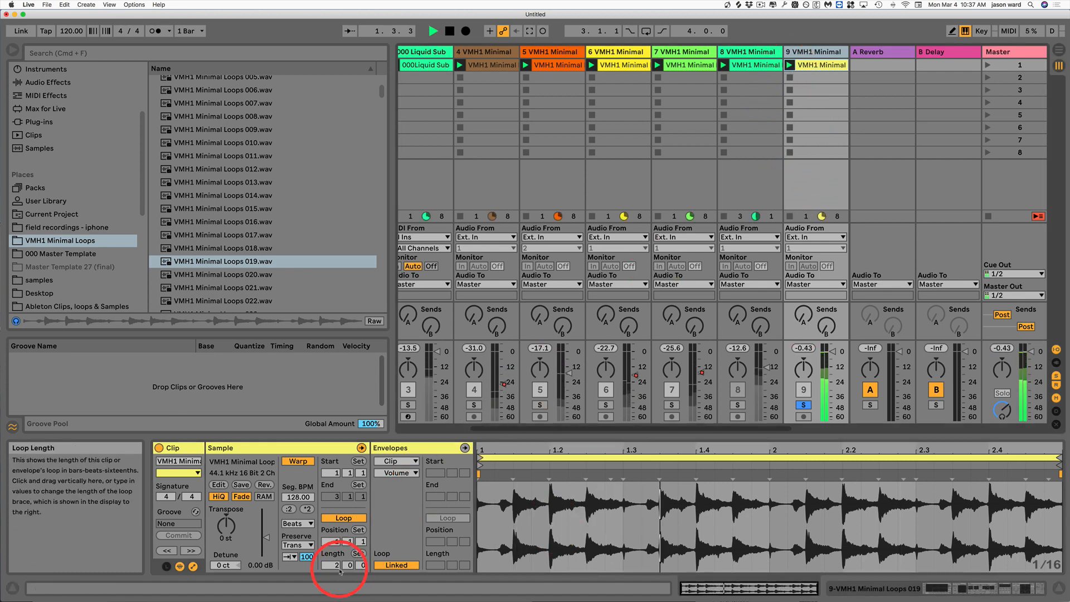
drag(307, 558, 307, 594)
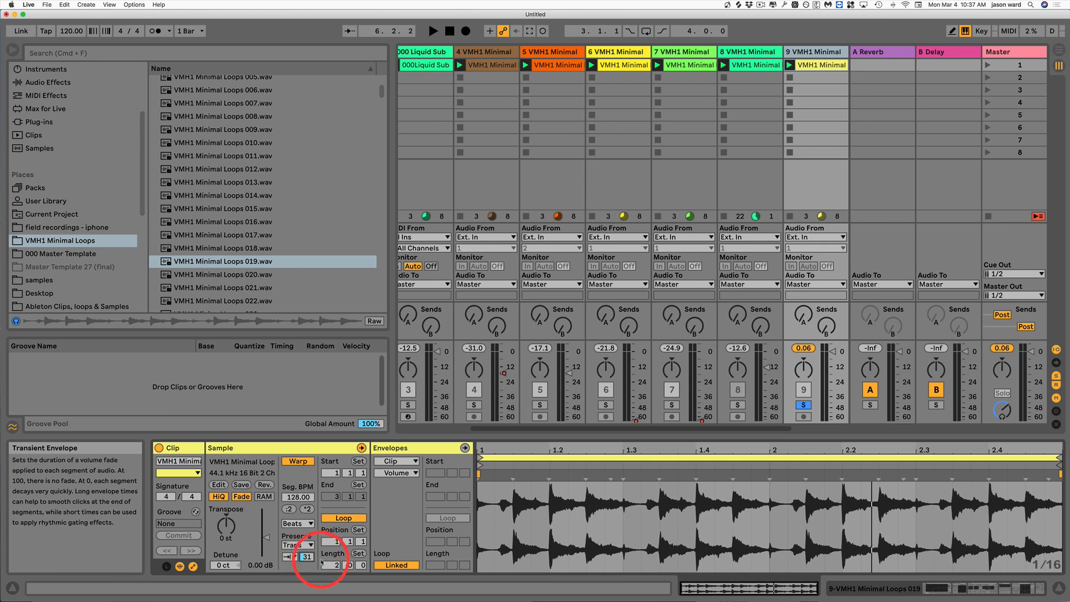
click(790, 66)
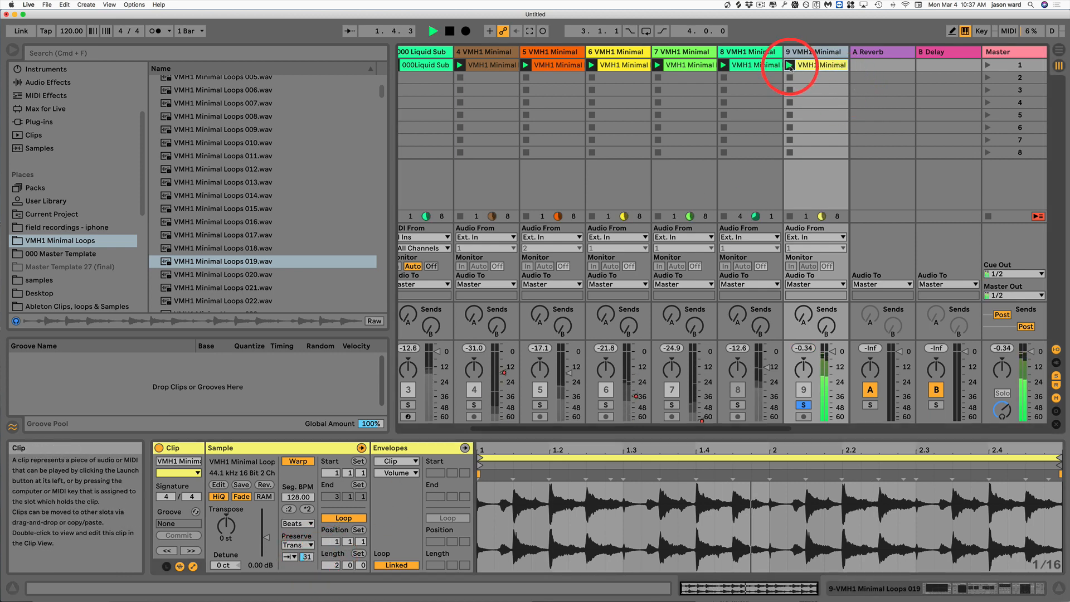
key(space)
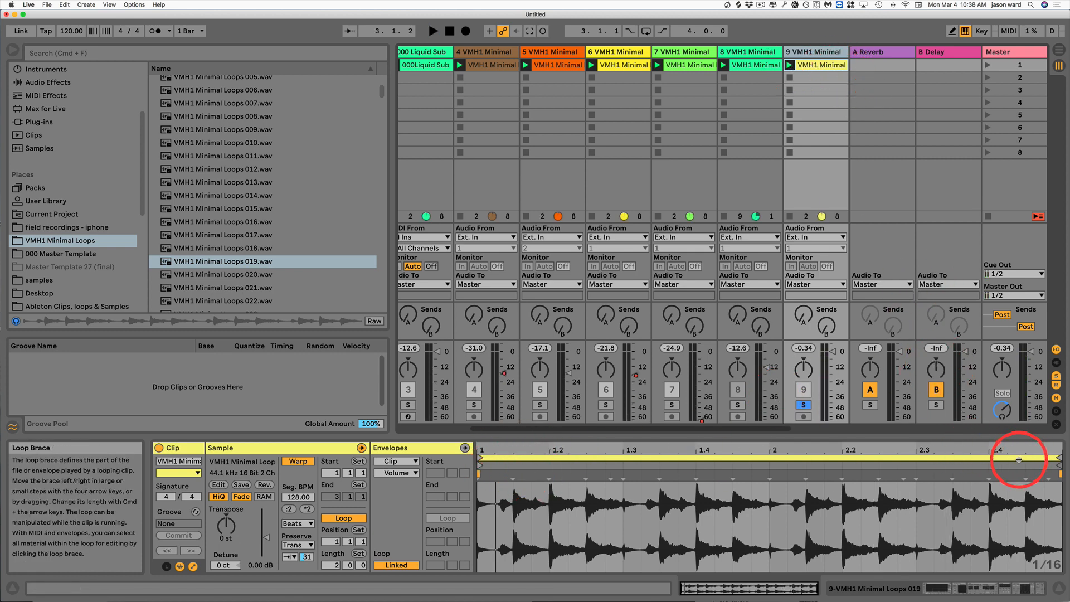
Step: Shorten the clip's loop length to 0.1.0, trying 0.0.2 during playback before returning to 0.1.0
drag(1056, 460, 549, 473)
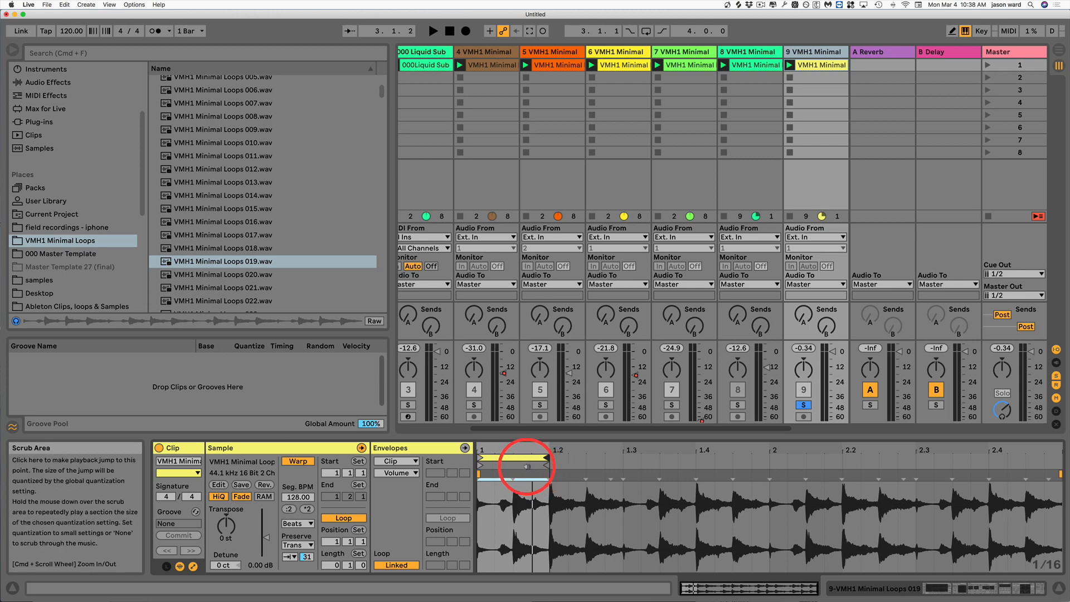
click(789, 65)
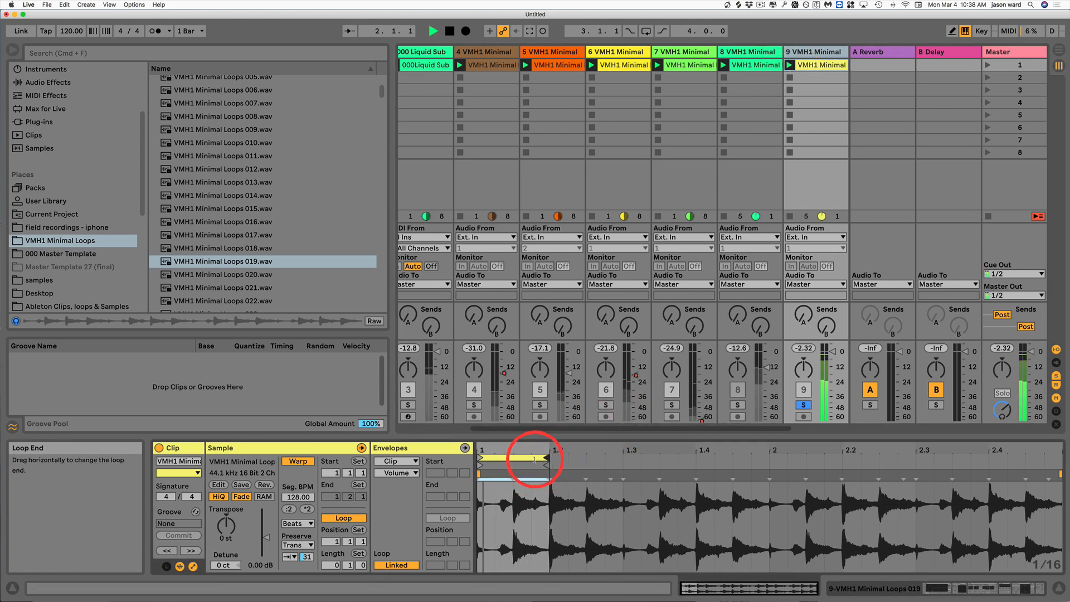
drag(534, 460, 515, 462)
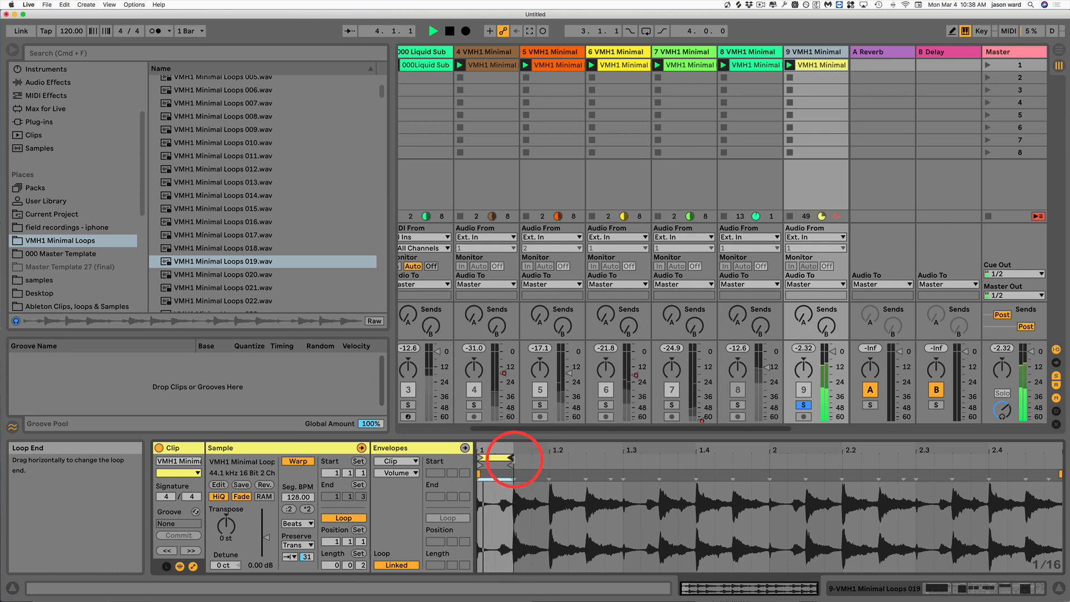
drag(514, 462, 545, 457)
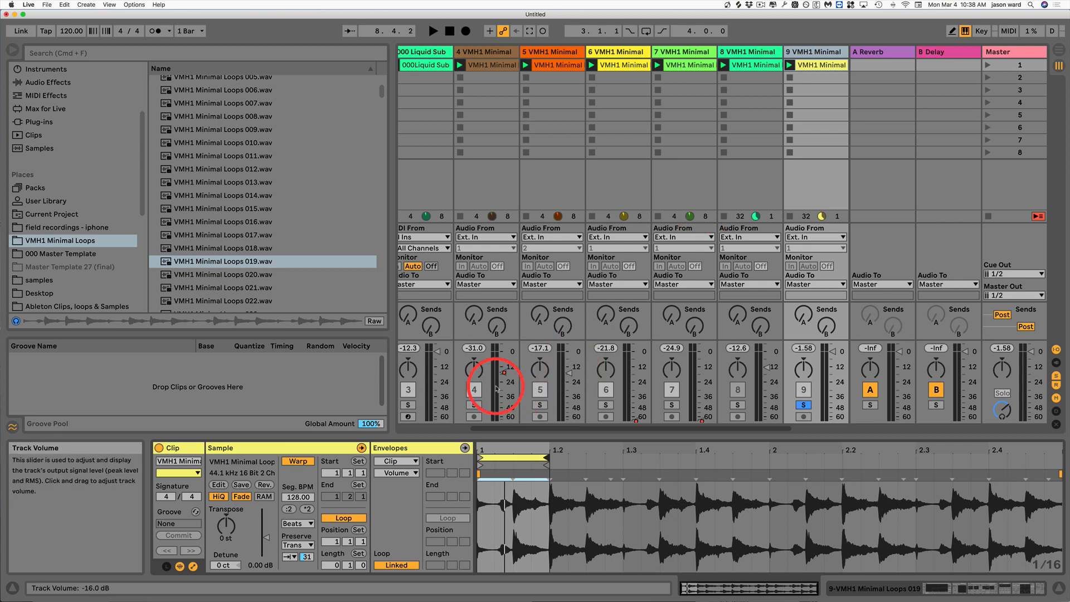
Step: Unsolo track 9 and lower its volume while playing it together with the other tracks
click(803, 405)
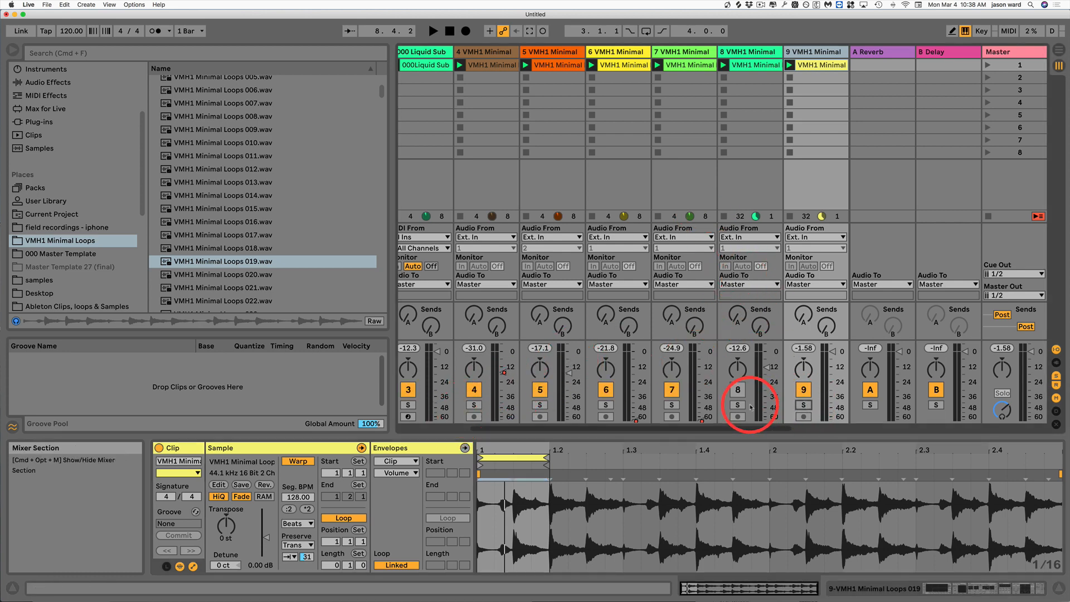
key(space)
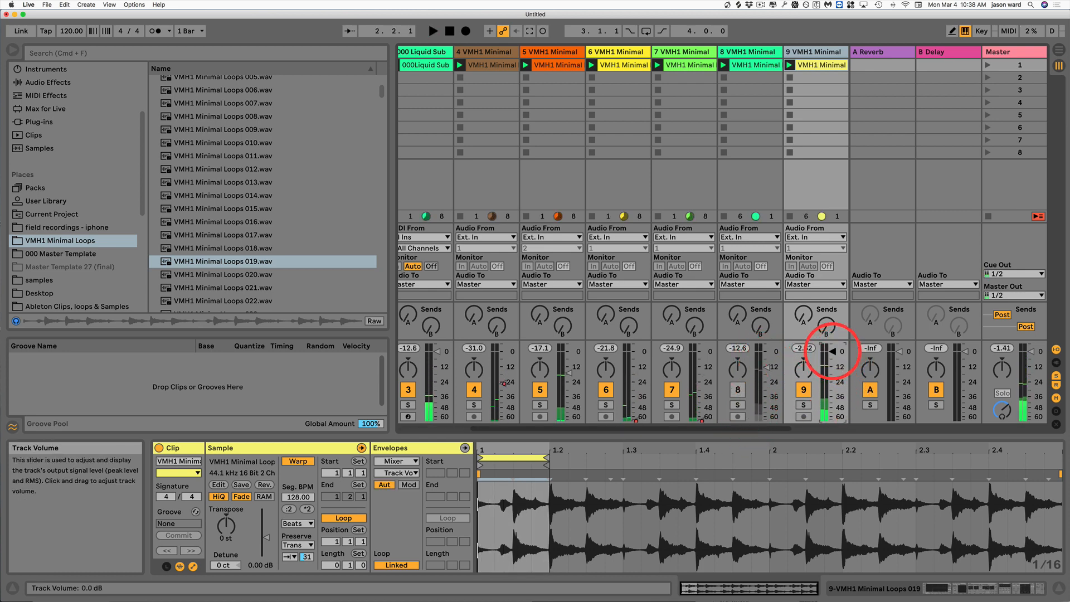
drag(832, 351, 833, 355)
key(space)
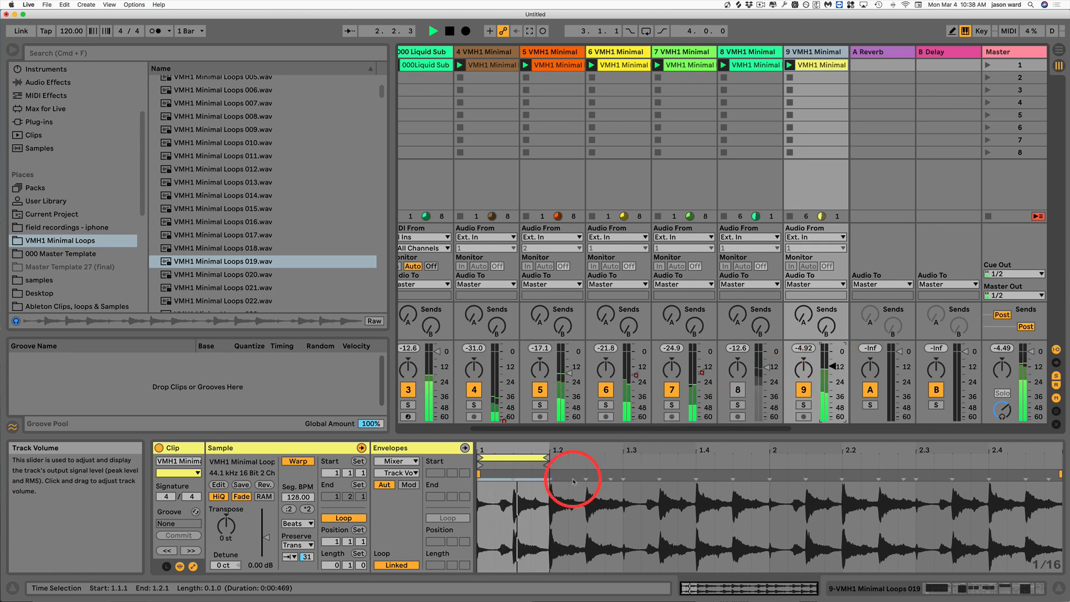
Step: Vary the clip's loop end against the full mix, ending on a loop length of 0.1.0
mouse_move(546, 457)
mouse_down()
mouse_move(493, 463)
mouse_move(612, 464)
mouse_move(485, 467)
mouse_move(542, 469)
mouse_up()
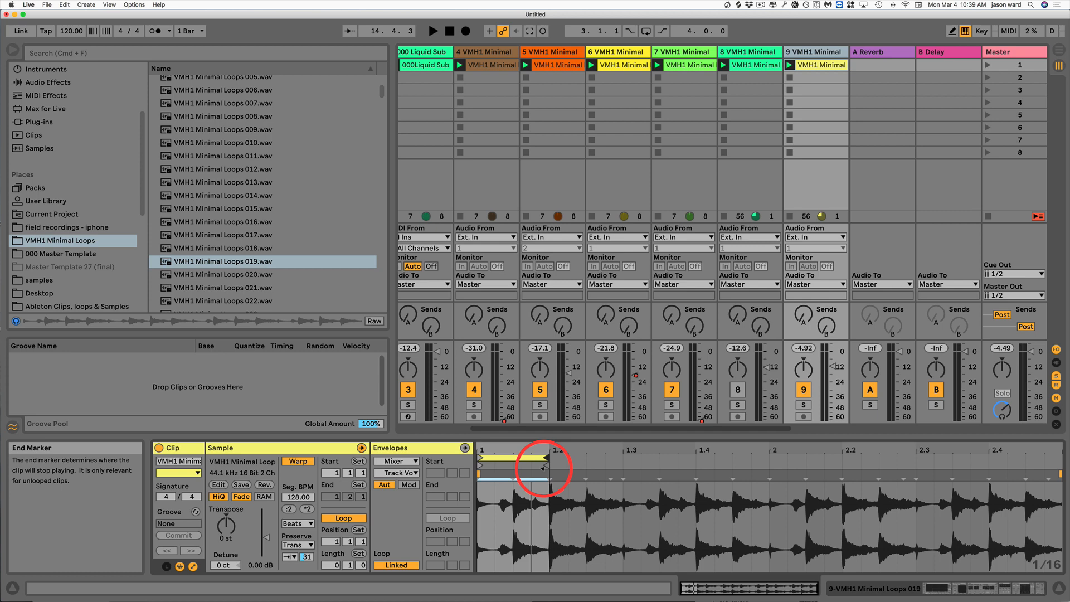
Step: Insert an audio track after track 9, route its input from 9-VMH1 Minimal Loops 019, set monitoring to In and arm it
click(814, 52)
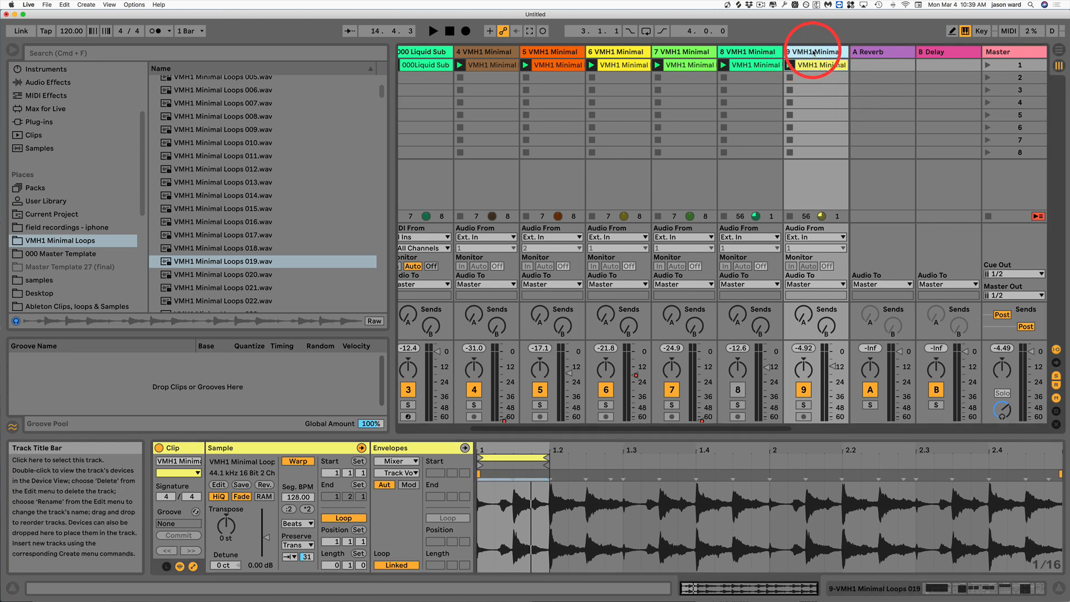
key(super+t)
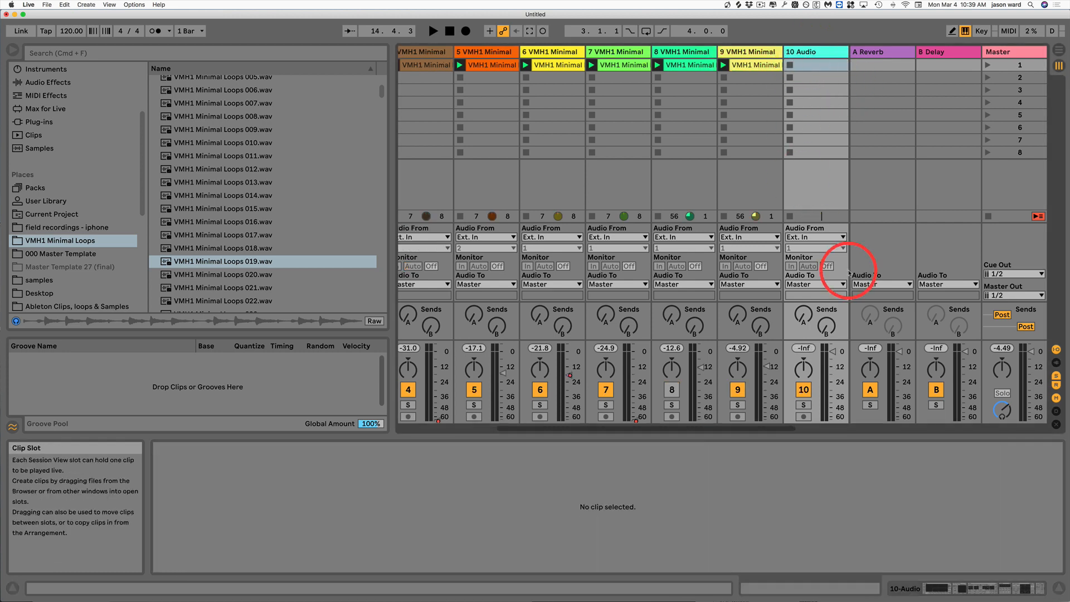
click(742, 52)
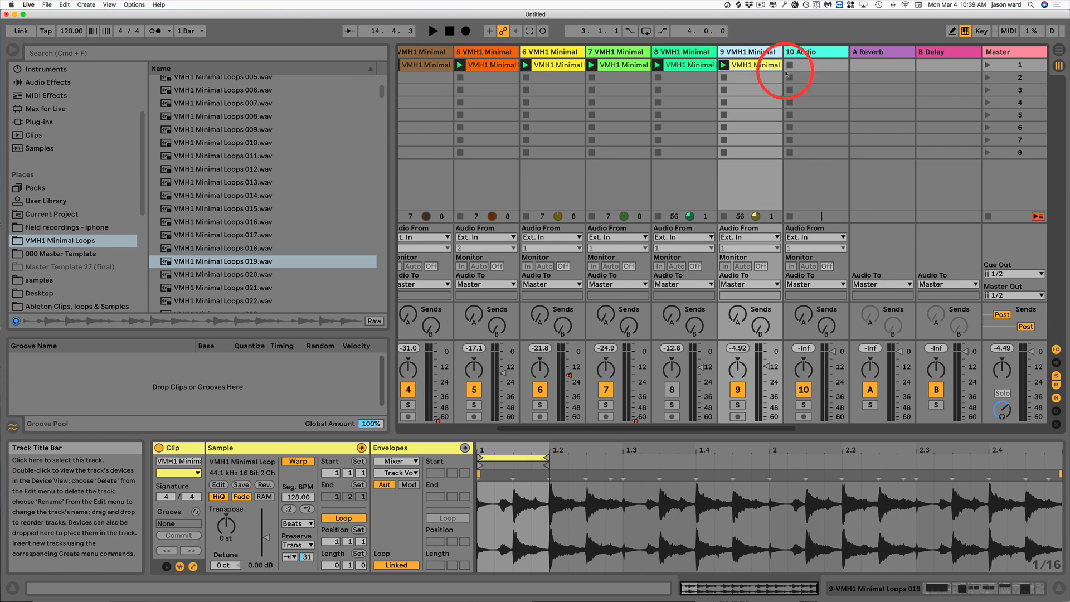
click(809, 237)
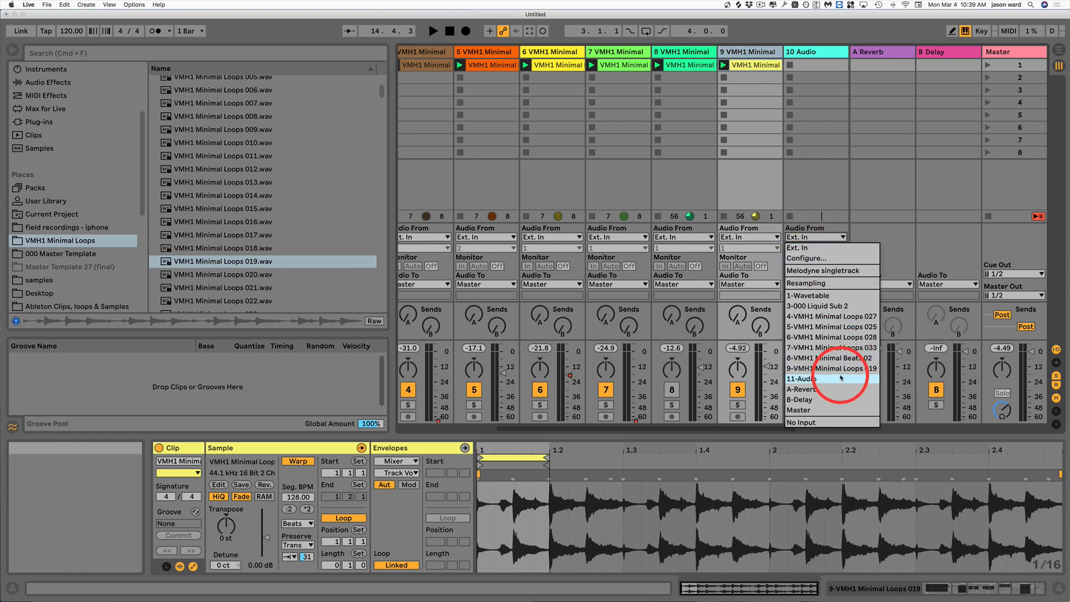
click(832, 369)
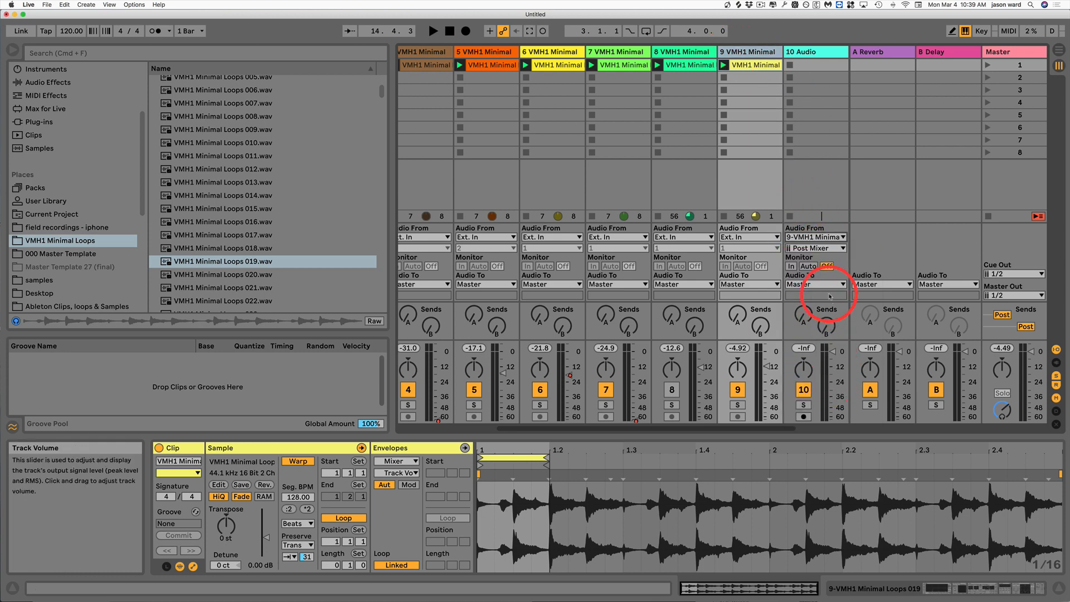
click(791, 266)
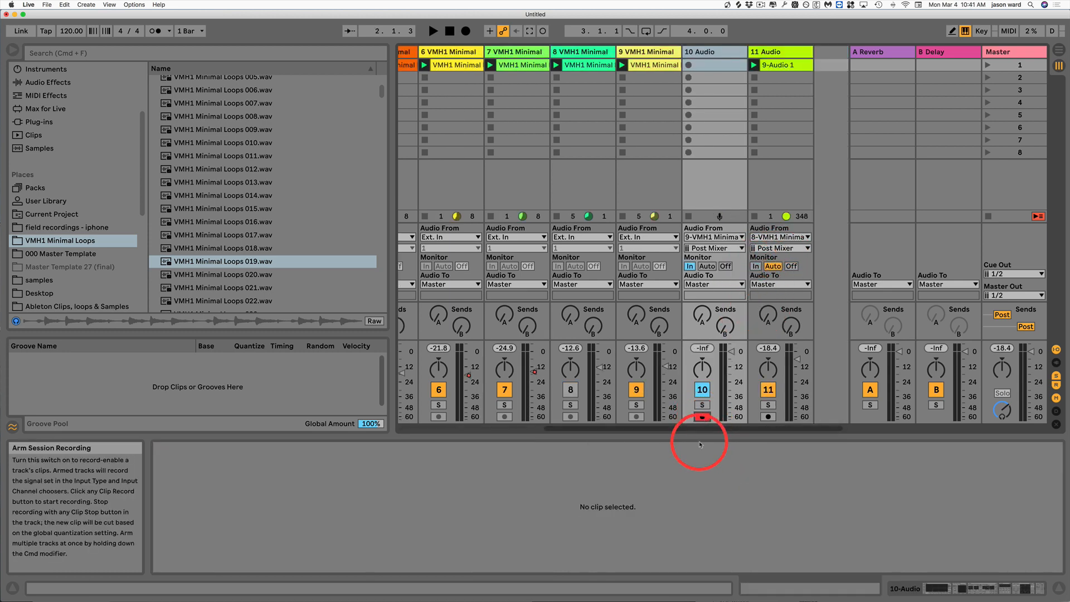
Step: Record track 9 into track 10's first slot while varying the source clip's loop end, finishing at length 0.1.0, and stop playback
click(688, 64)
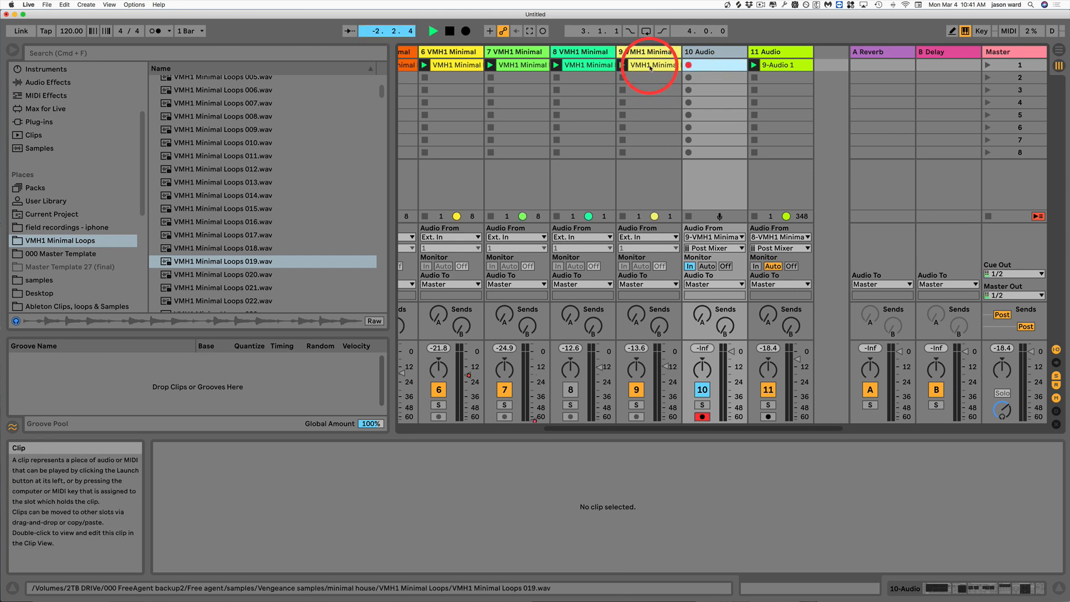
click(647, 65)
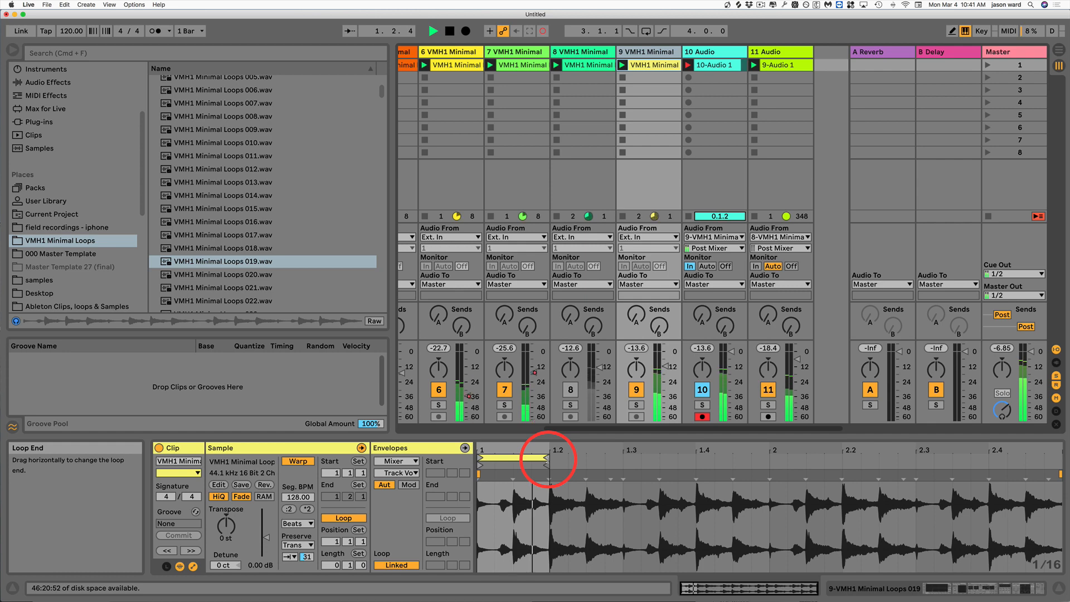
drag(547, 458, 487, 460)
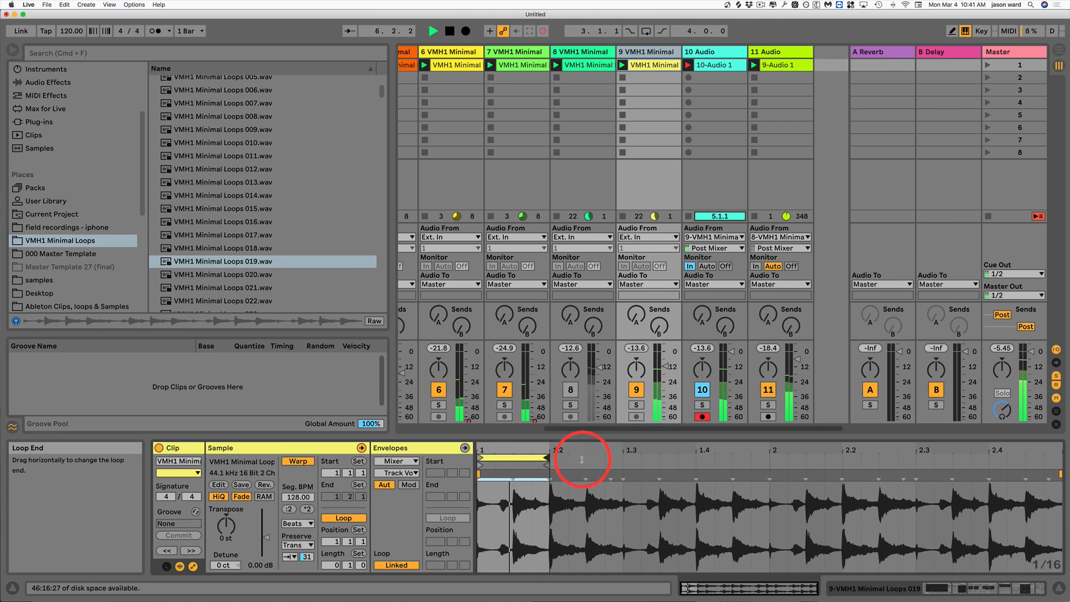
drag(582, 459, 535, 463)
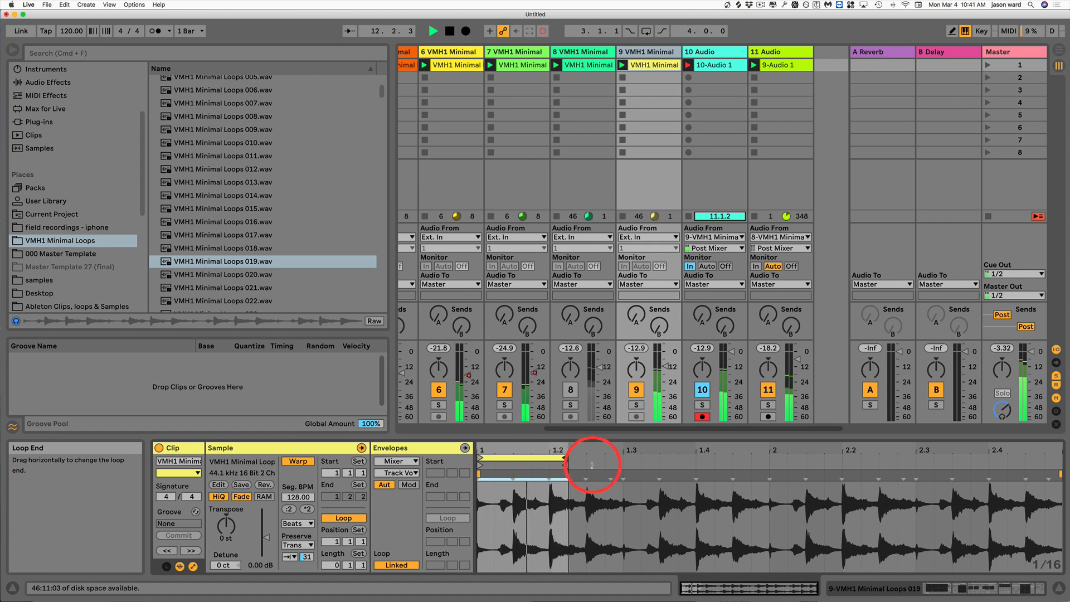
mouse_move(592, 465)
mouse_down()
mouse_move(622, 465)
mouse_move(537, 472)
mouse_up()
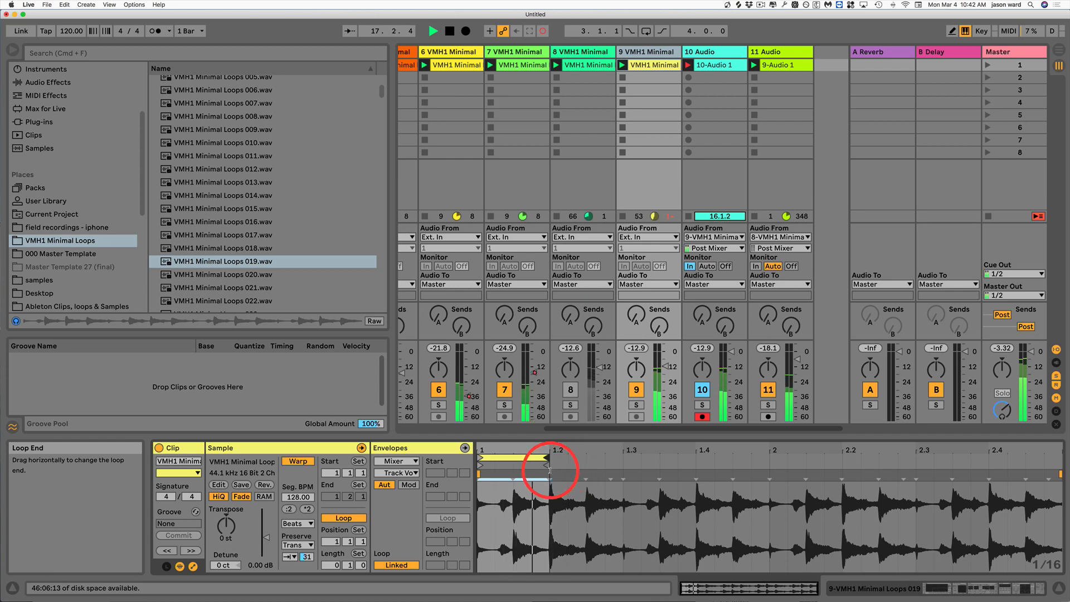
mouse_move(551, 471)
mouse_down()
mouse_move(614, 469)
mouse_move(514, 479)
mouse_move(555, 476)
mouse_up()
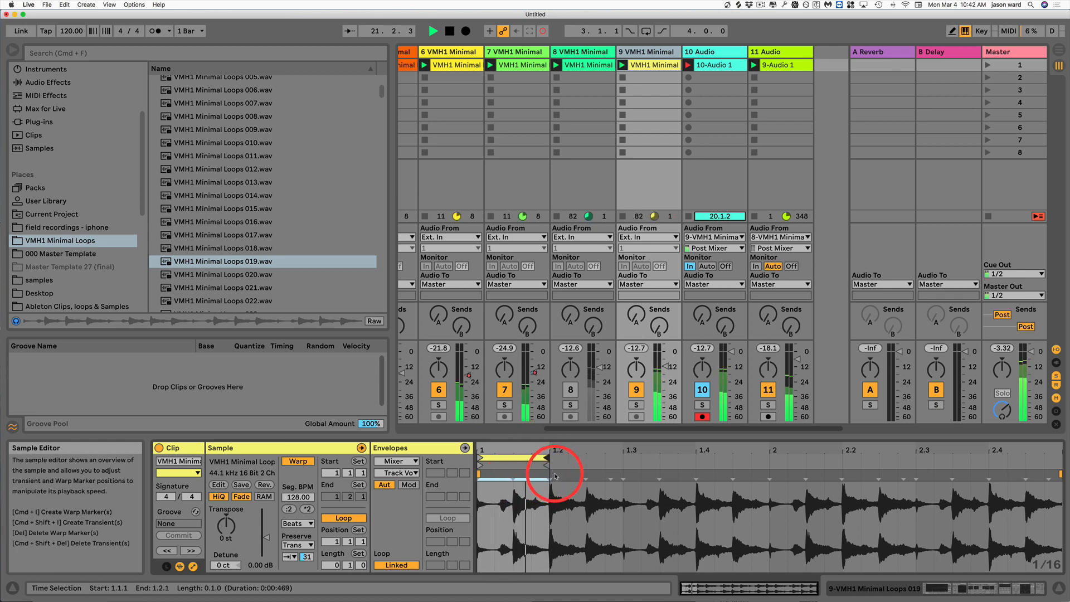
key(space)
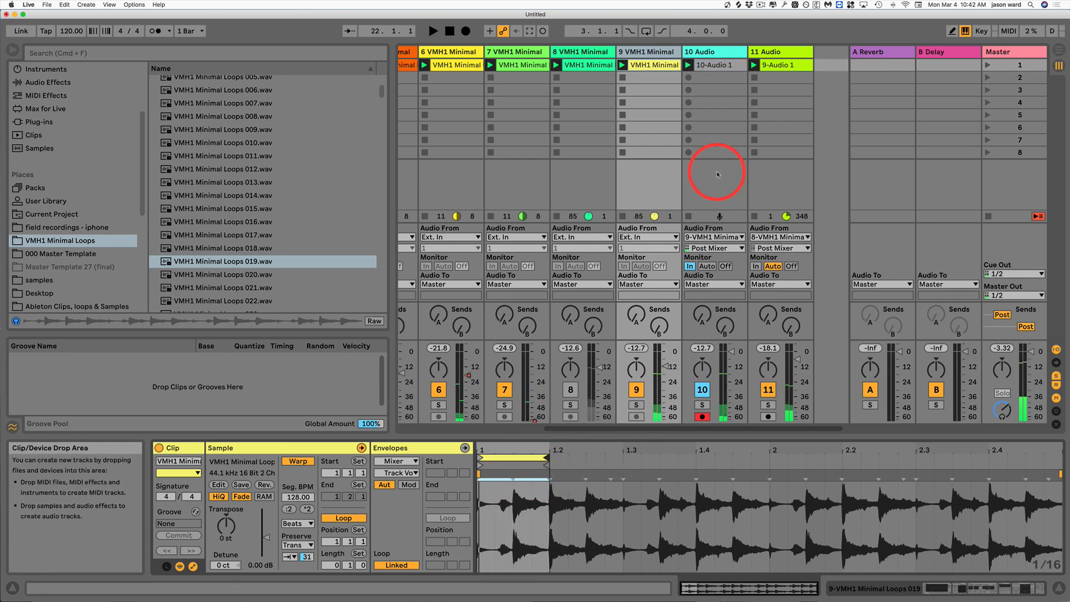
Step: Shorten the loop of the recorded clip on track 10 to its first two bars
click(708, 66)
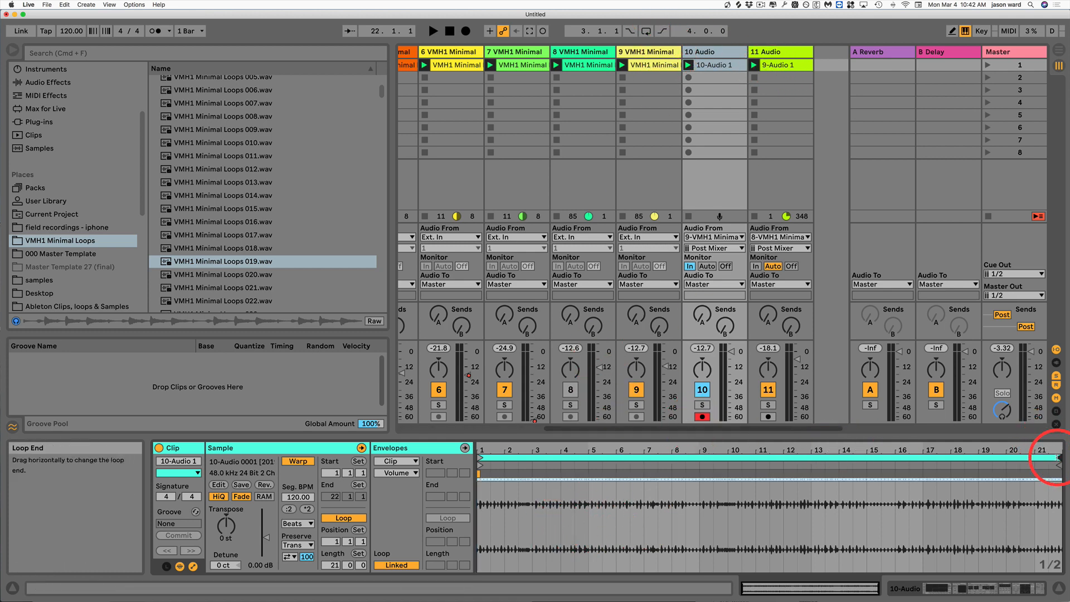
mouse_move(1048, 452)
mouse_down()
mouse_move(483, 458)
mouse_move(527, 459)
mouse_up()
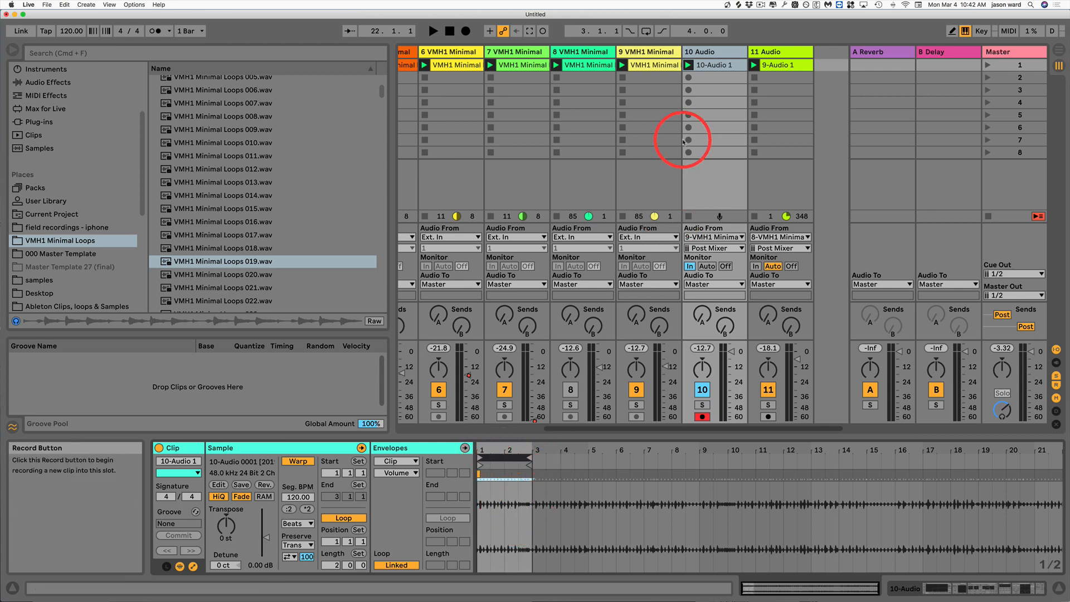
Step: Mute source track 9, switch track 10's monitoring to Auto and disarm it
click(636, 391)
click(707, 266)
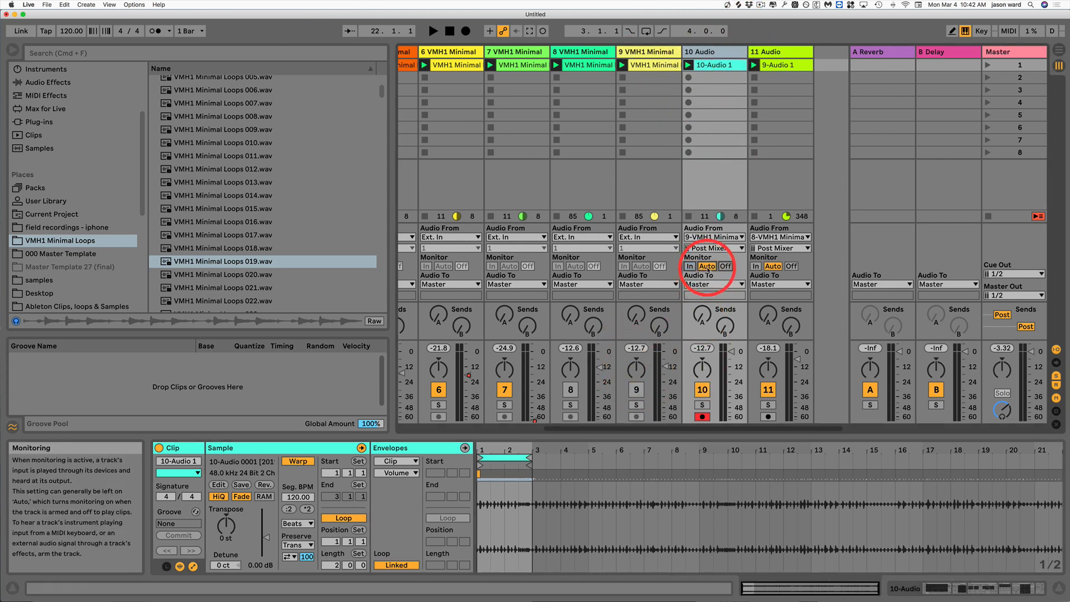
click(702, 417)
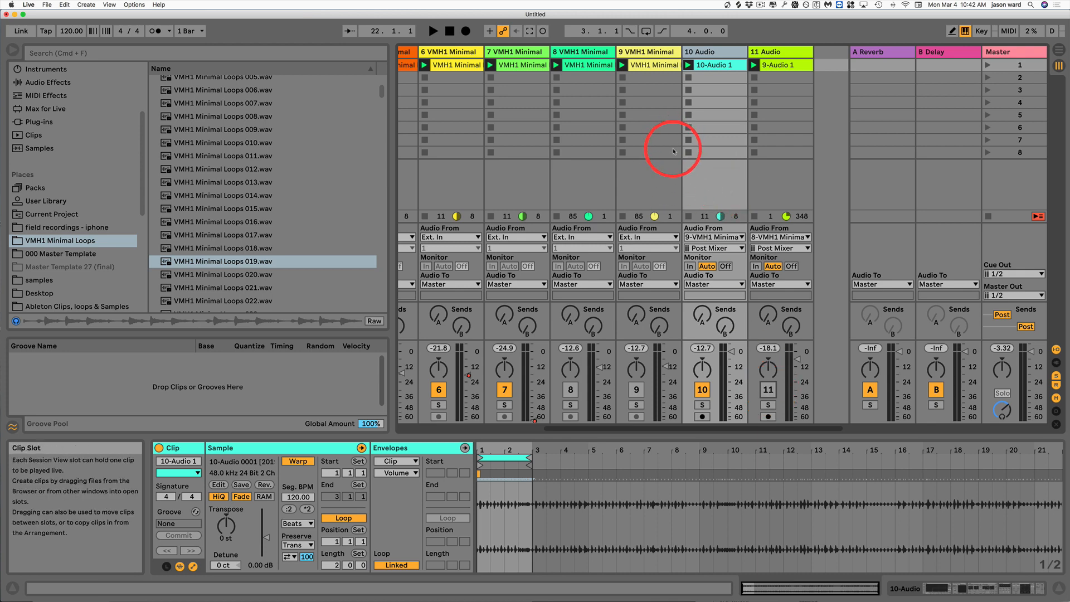
Step: Play the recording with track 8 activated, moving the clip's two-bar loop to position 3.1.1, and stop playback
key(space)
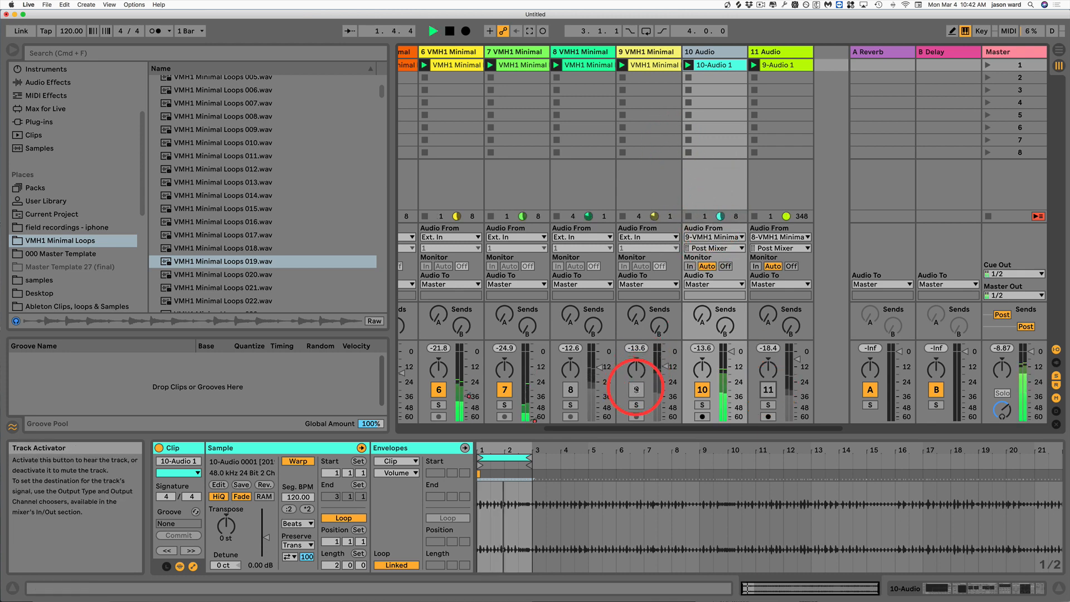
click(573, 390)
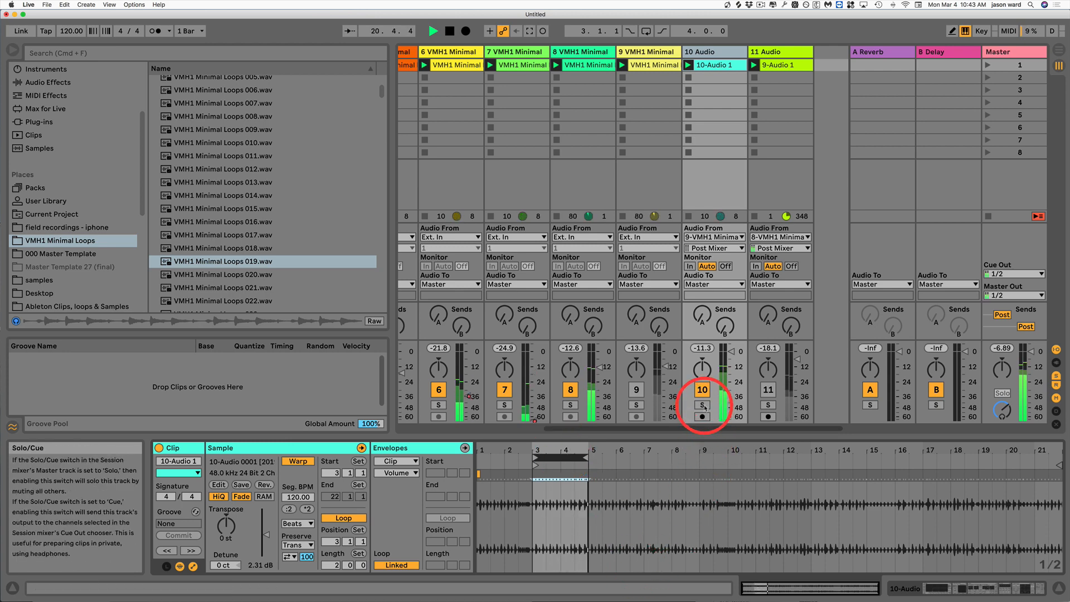
key(space)
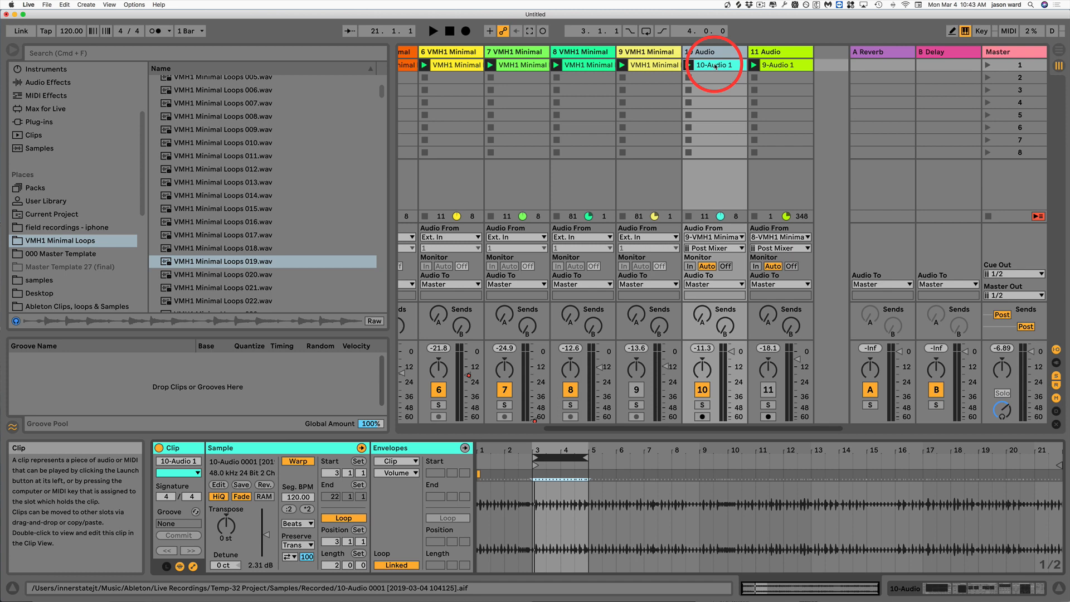
Step: Cut the first-scene clips of tracks 2 to 11 from the Session View
click(776, 65)
scroll(471, 106, left, 5)
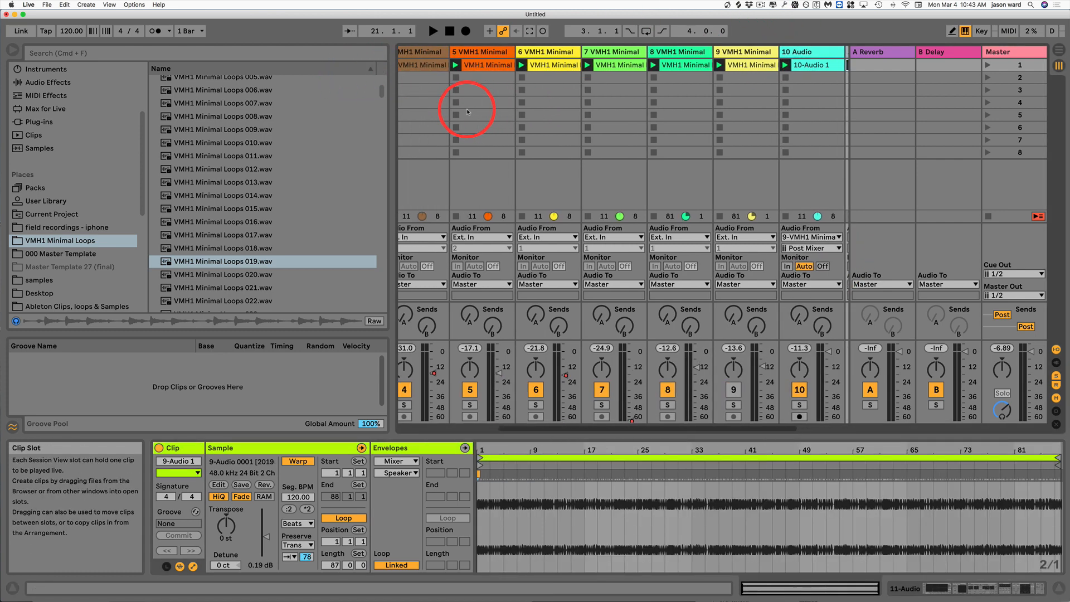
scroll(462, 115, left, 2)
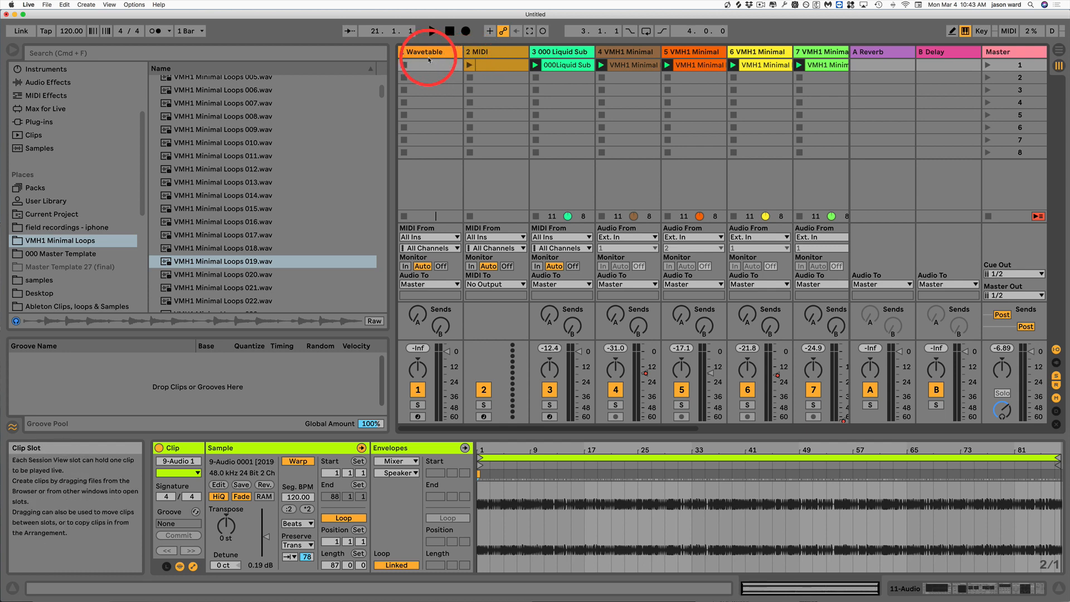
shift+click(500, 69)
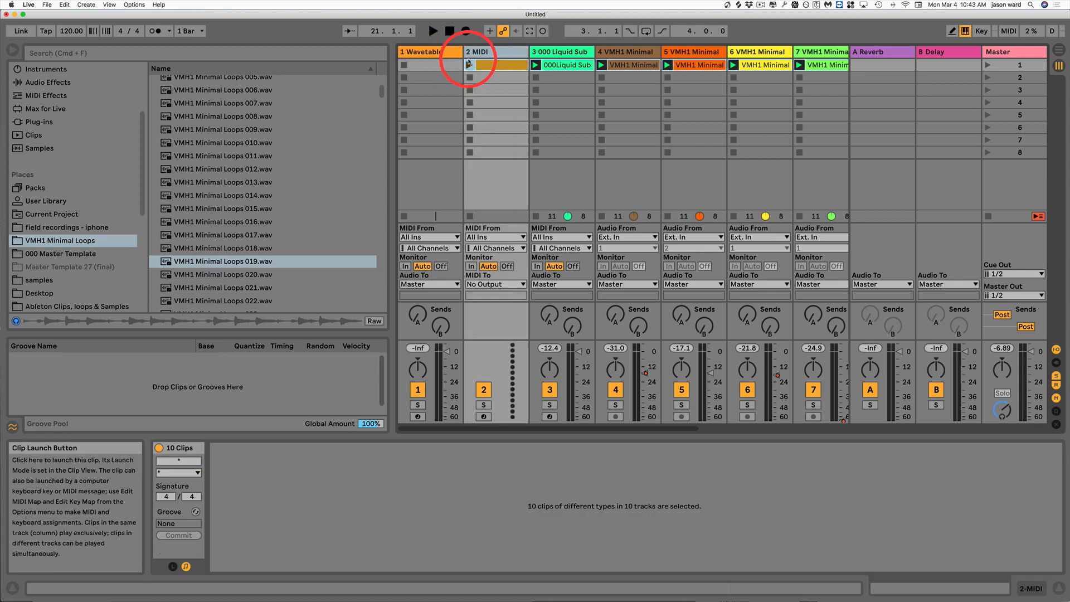
key(Delete)
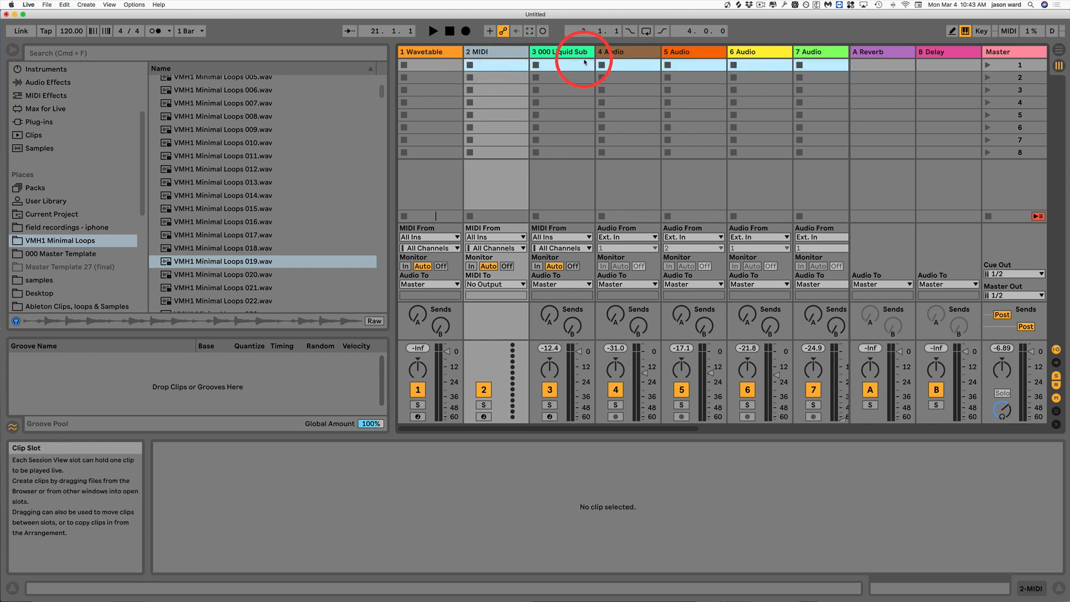
Step: Paste the ten clips into the Arrangement View at 1.1.1, starting on track 2
key(Tab)
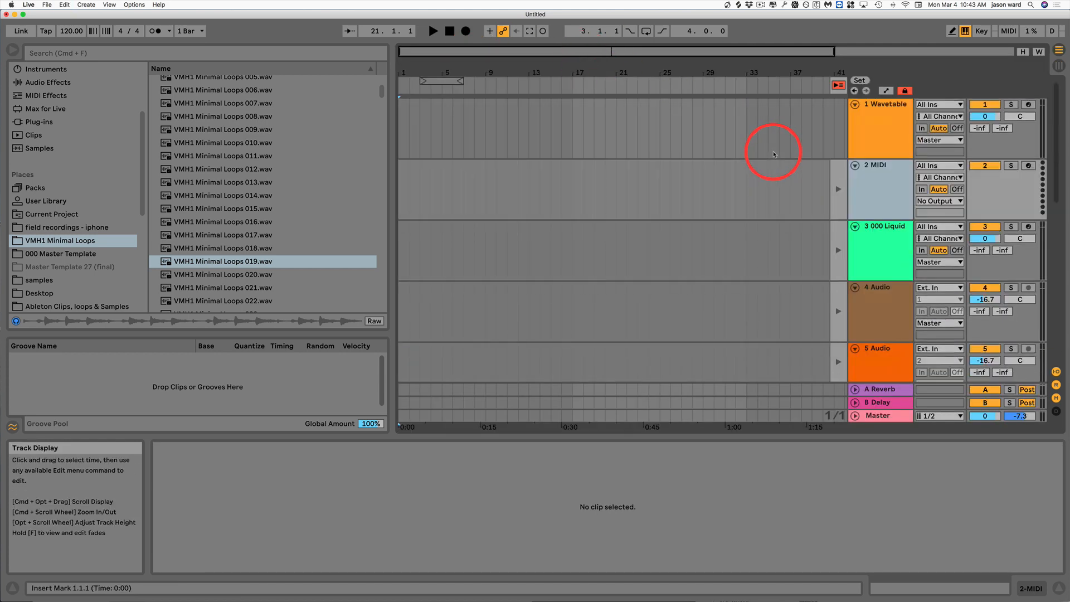
click(399, 194)
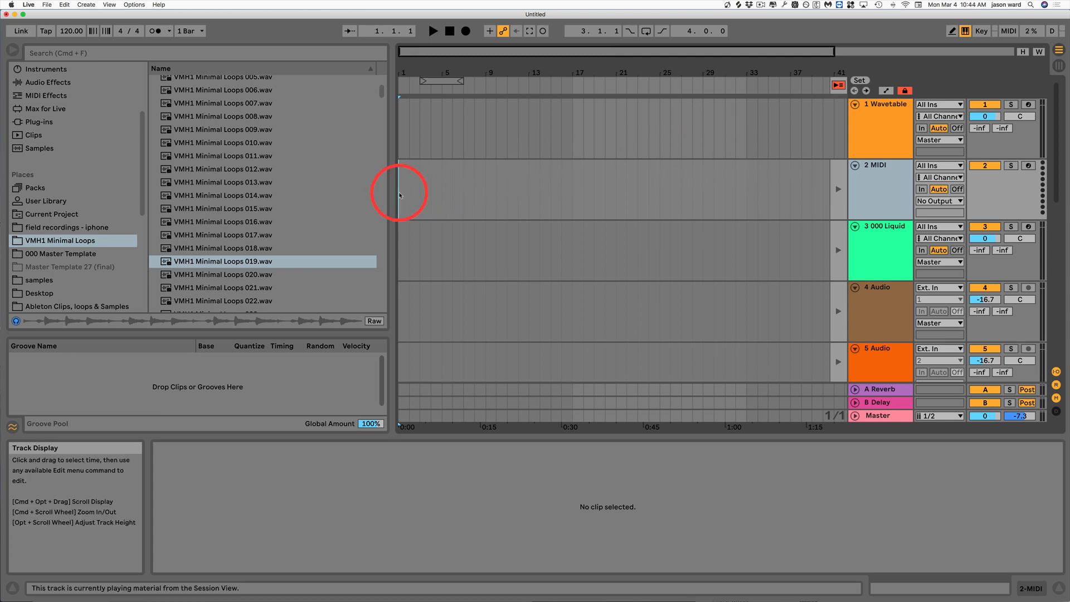
key(super+v)
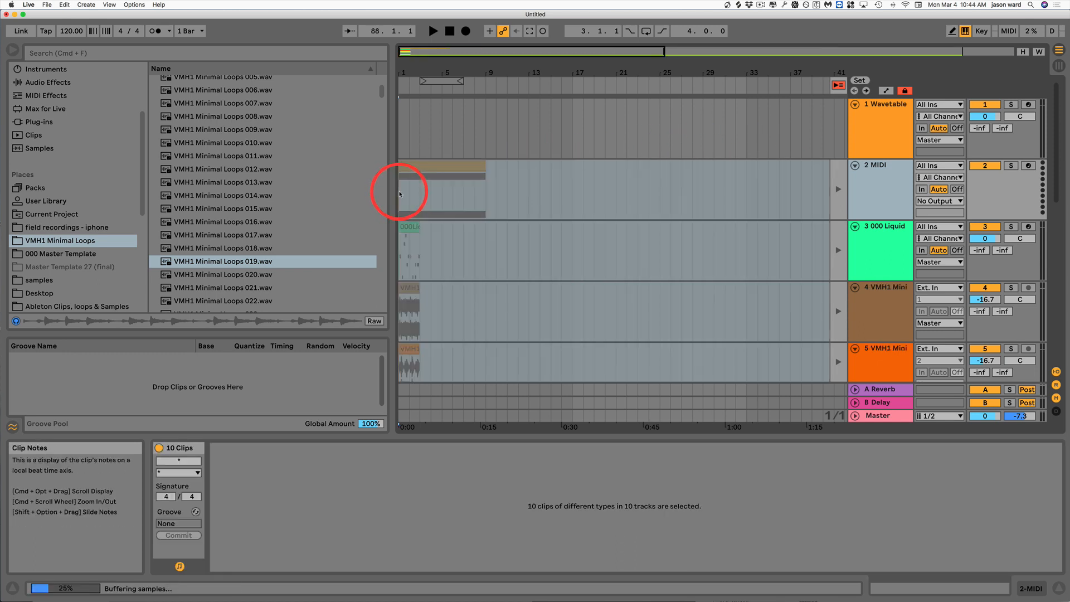
key(Home)
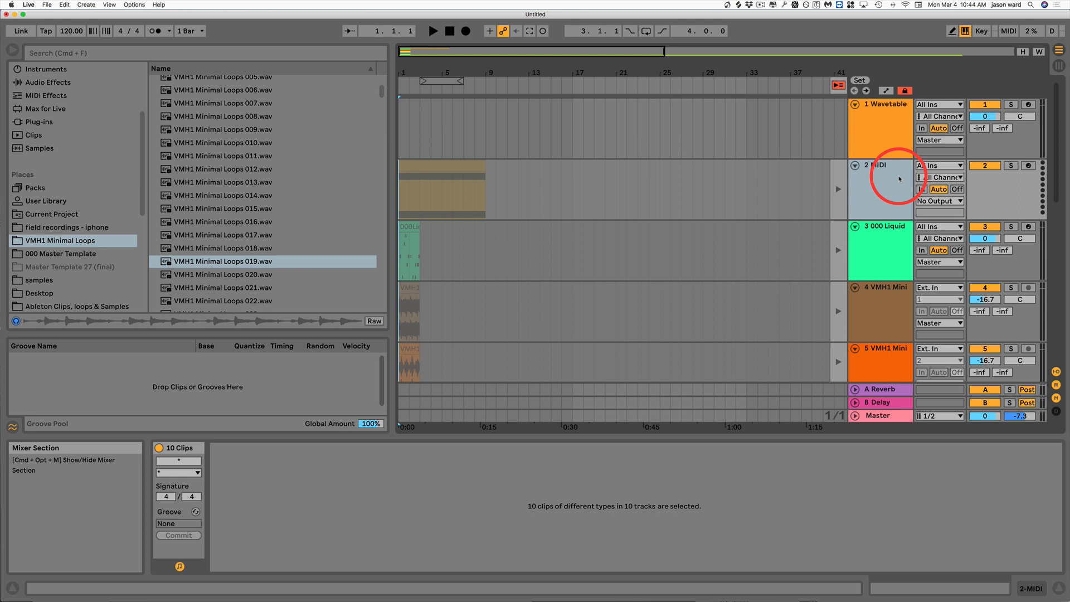
Step: Mute the MIDI track 2 and return all tracks to arrangement playback
click(984, 166)
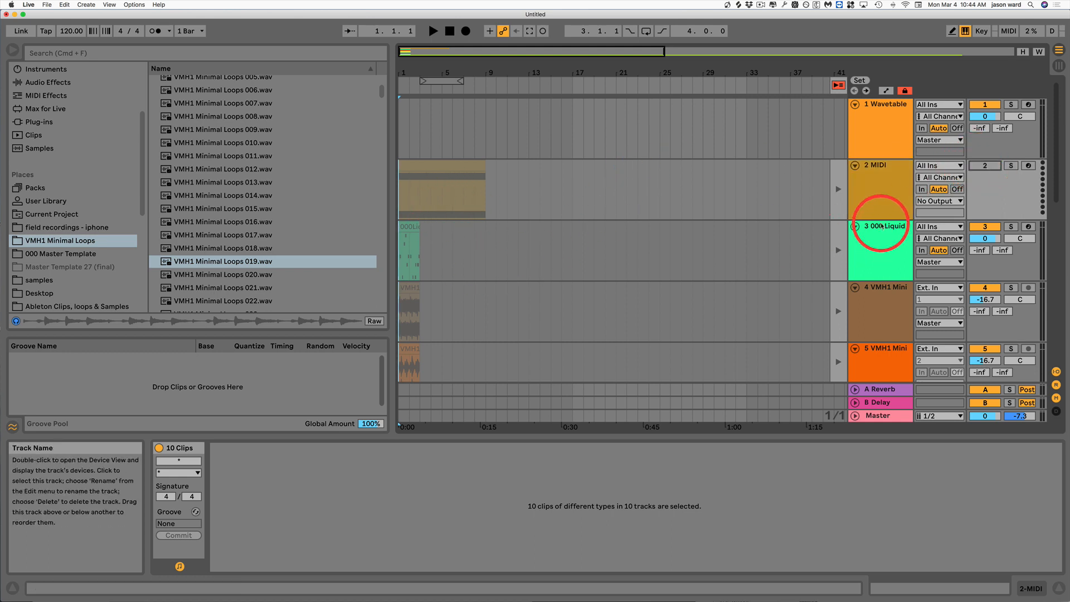
click(838, 85)
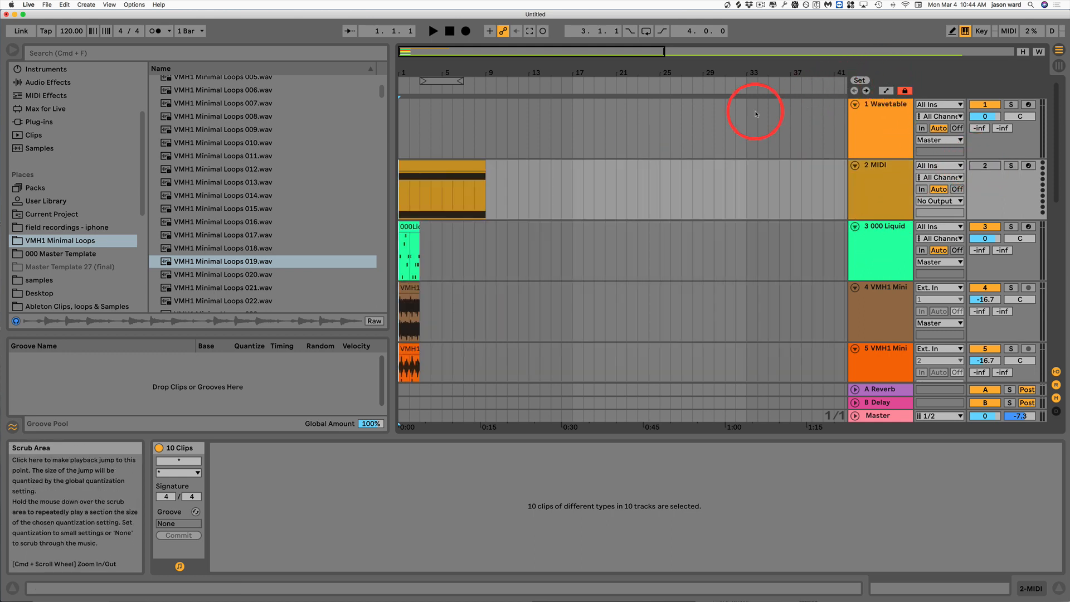
Step: Set the arrangement loop to start at 1.1.1 with length 2.0.0 and play the looped section briefly
drag(445, 79, 422, 81)
key(space)
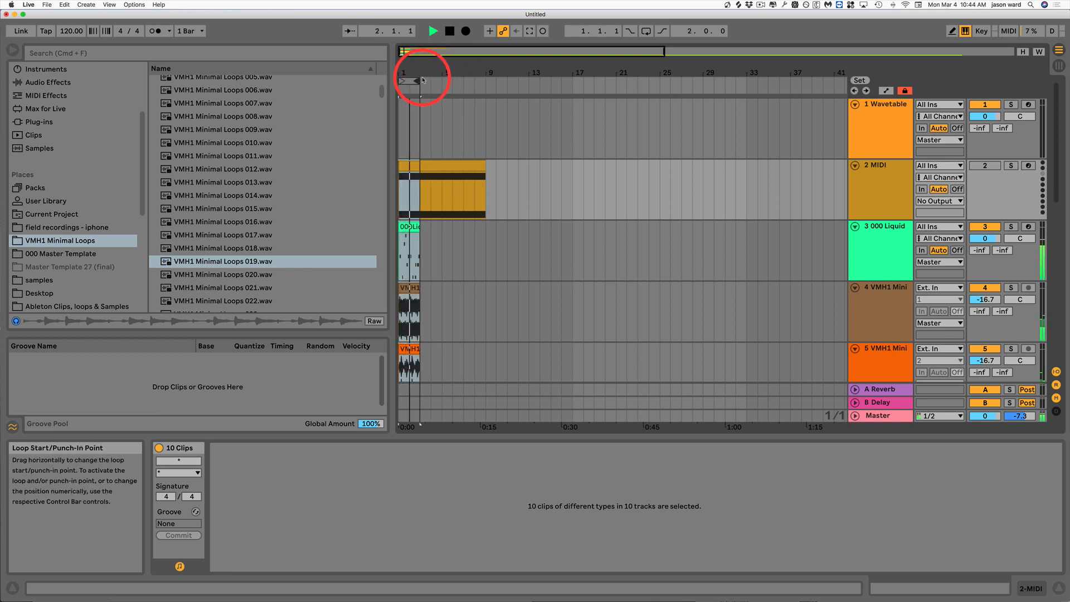
scroll(616, 274, down, 3)
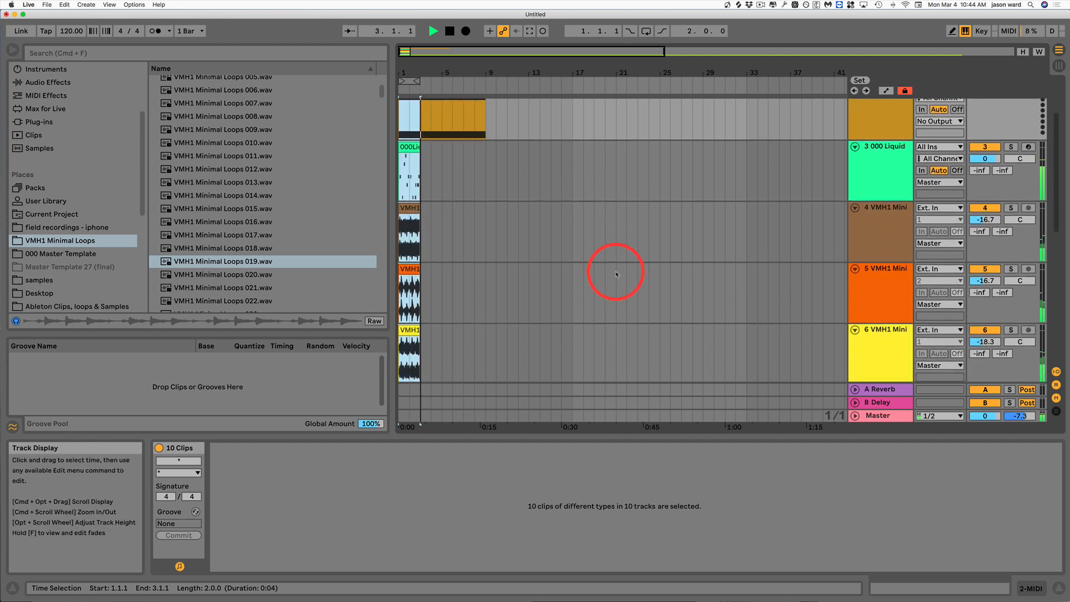
key(space)
Step: Duplicate the two-bar 10-Audio 1 clip on track 10 directly after itself, at bar 3
scroll(616, 274, down, 10)
click(417, 243)
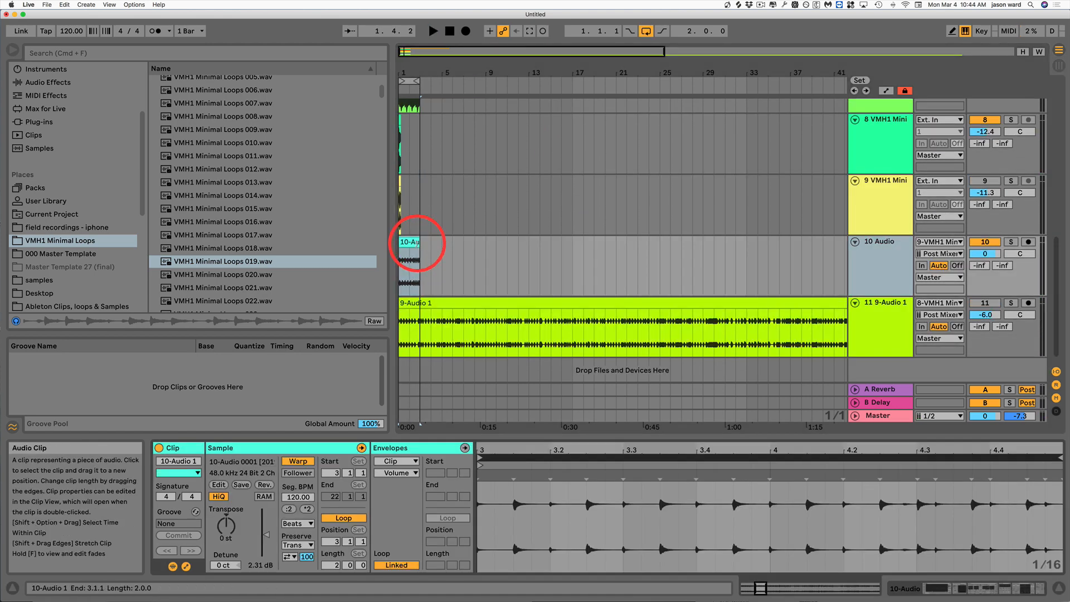
click(411, 243)
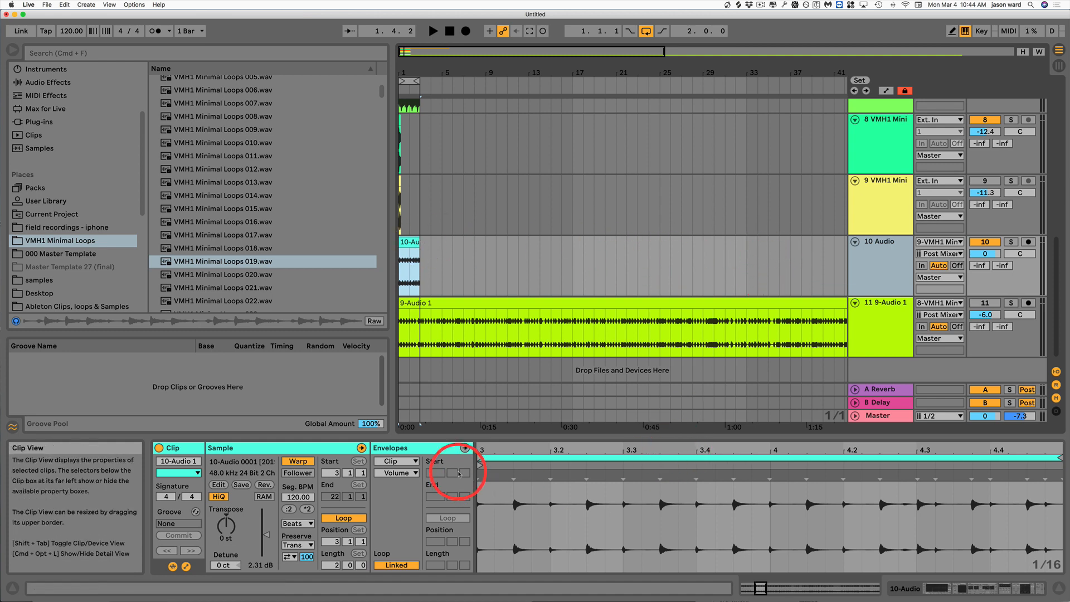
drag(596, 452, 611, 443)
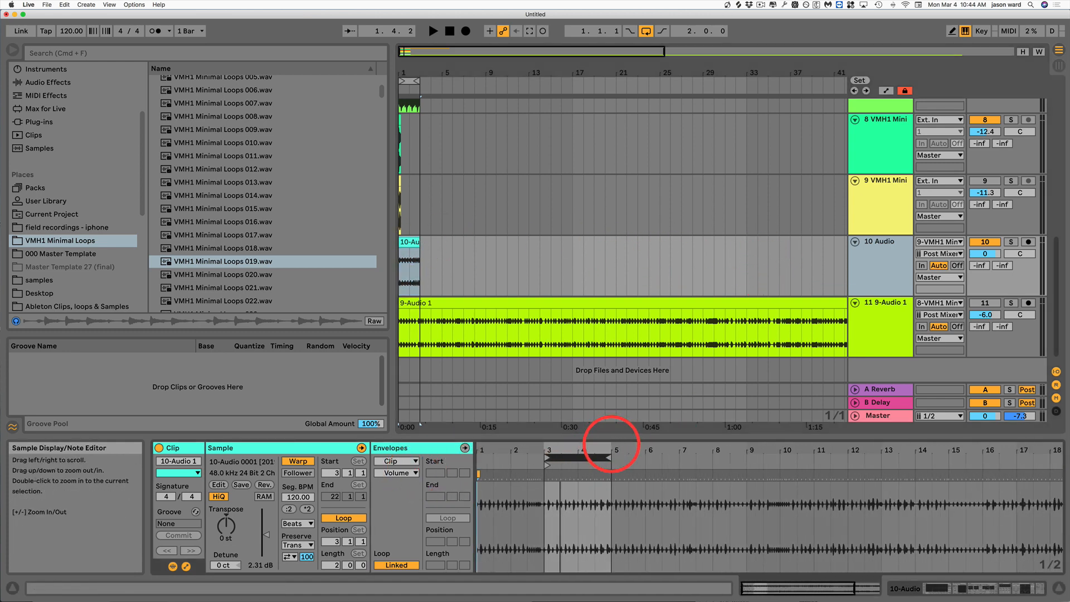
click(410, 242)
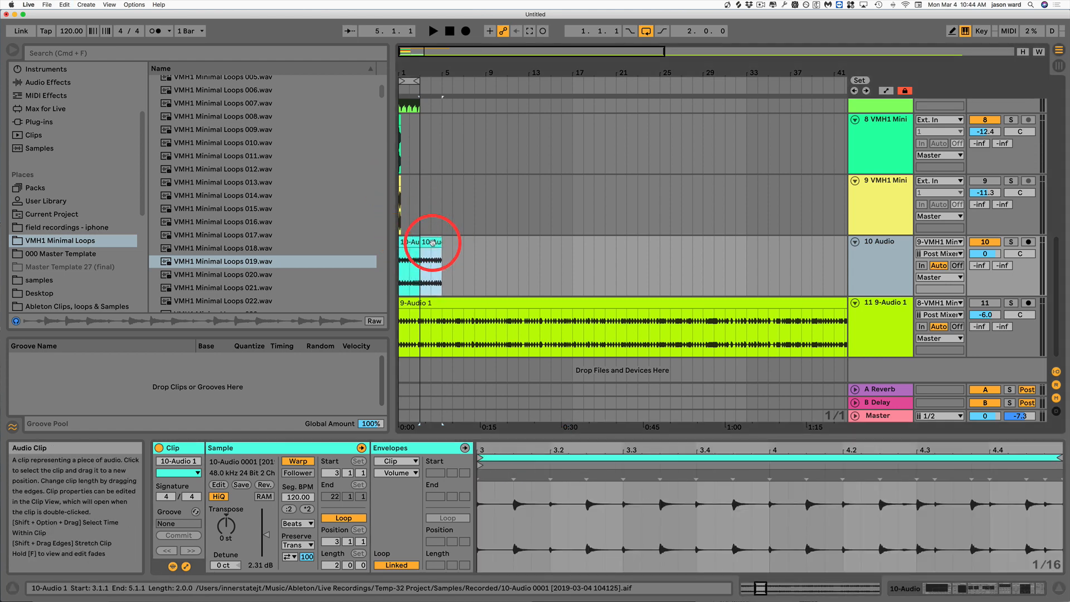
key(super+d)
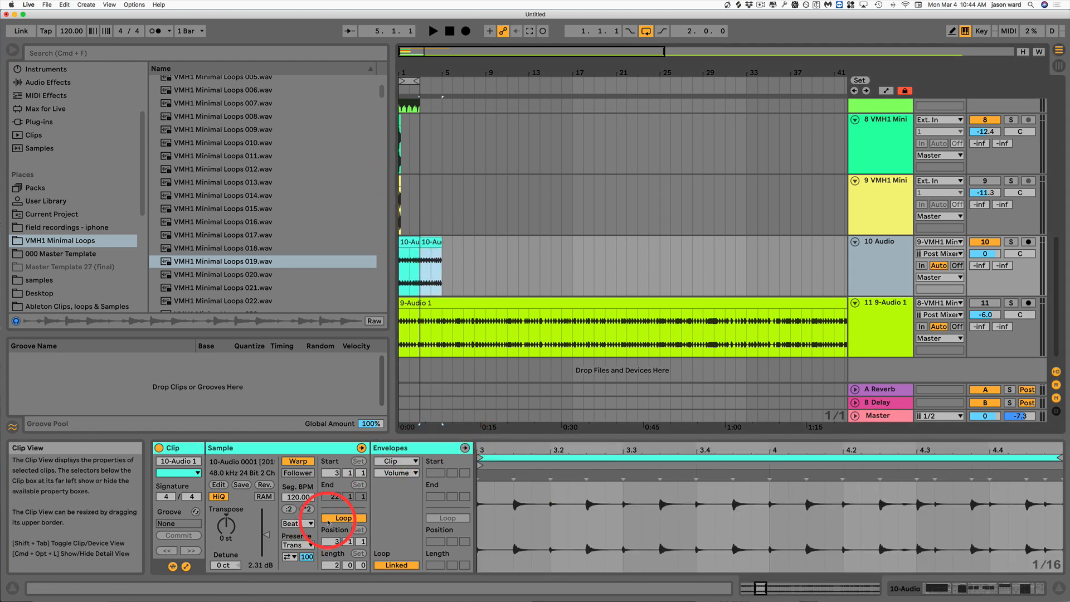
Step: Turn off looping for the duplicated clip on track 10 and extend it to the recording's end at bar 22
click(344, 518)
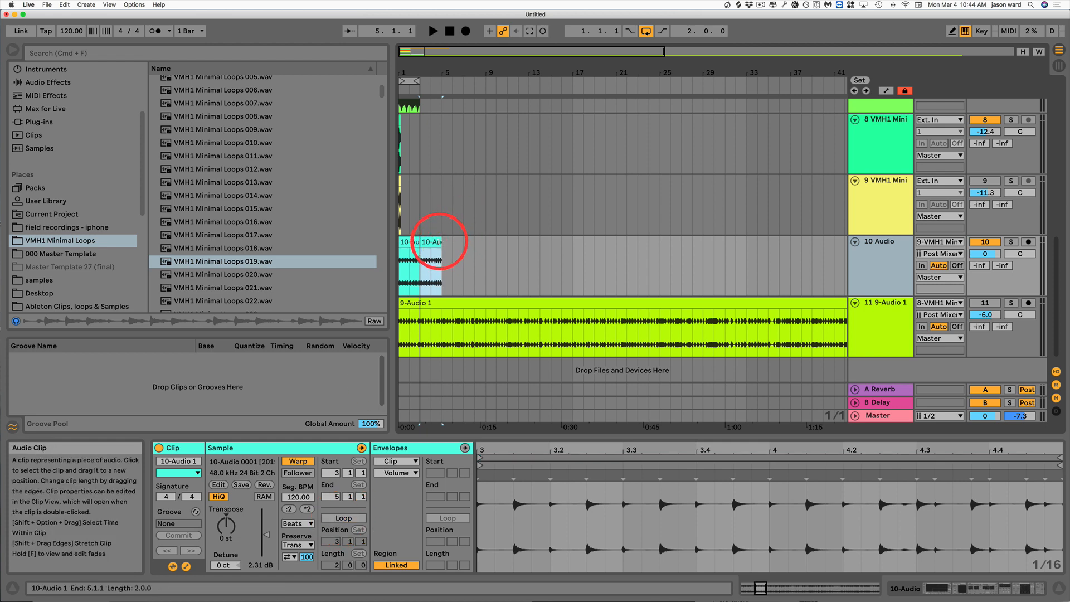
drag(442, 239, 779, 228)
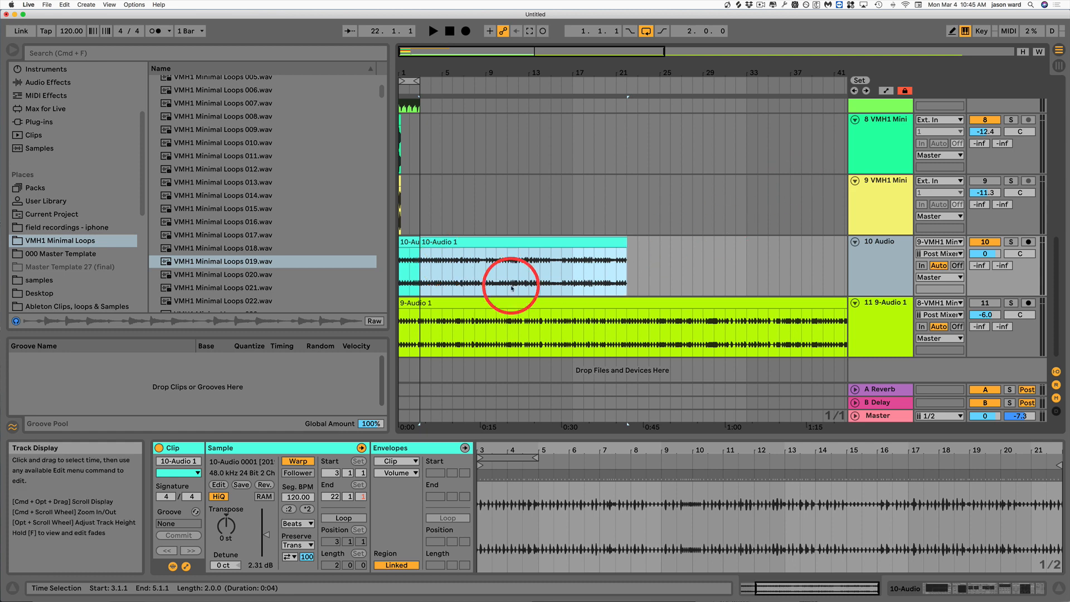
Step: Solo track 11 and play it with the arrangement loop extended to 12 bars, then stop and unsolo it
click(452, 304)
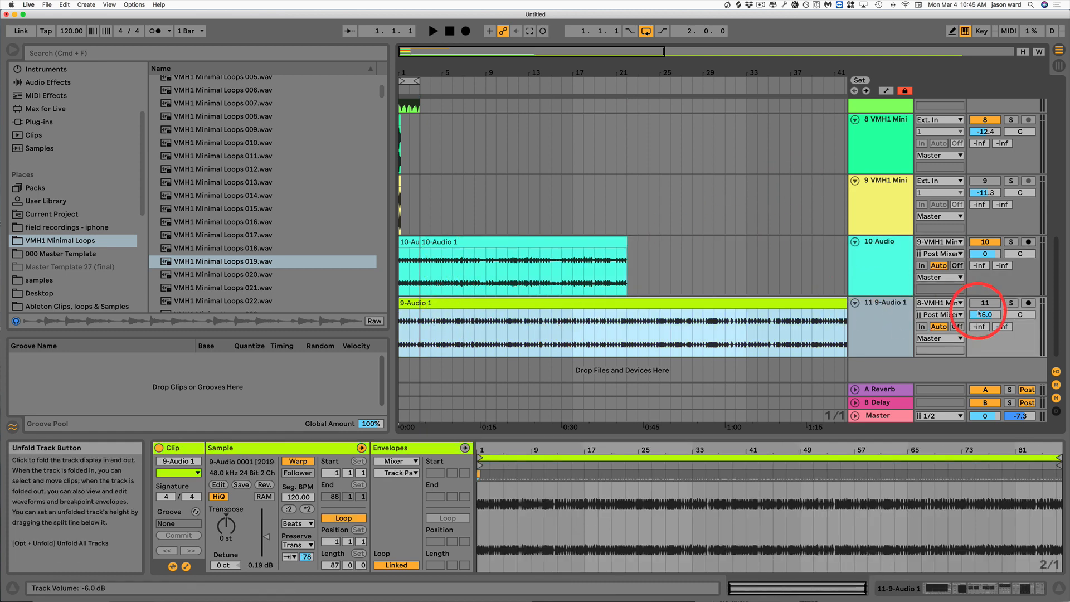
click(1010, 302)
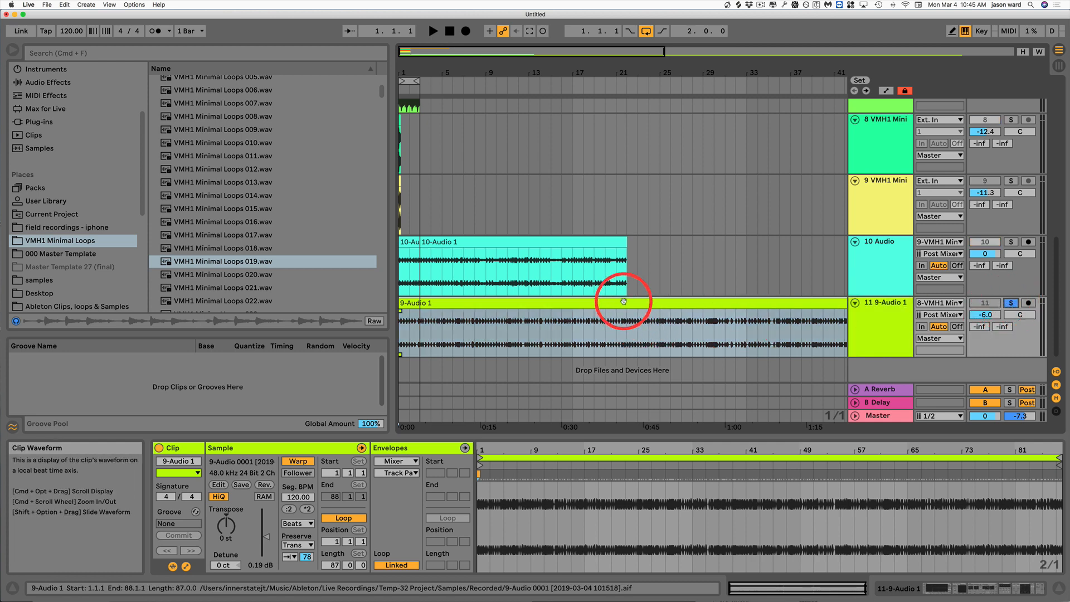
key(space)
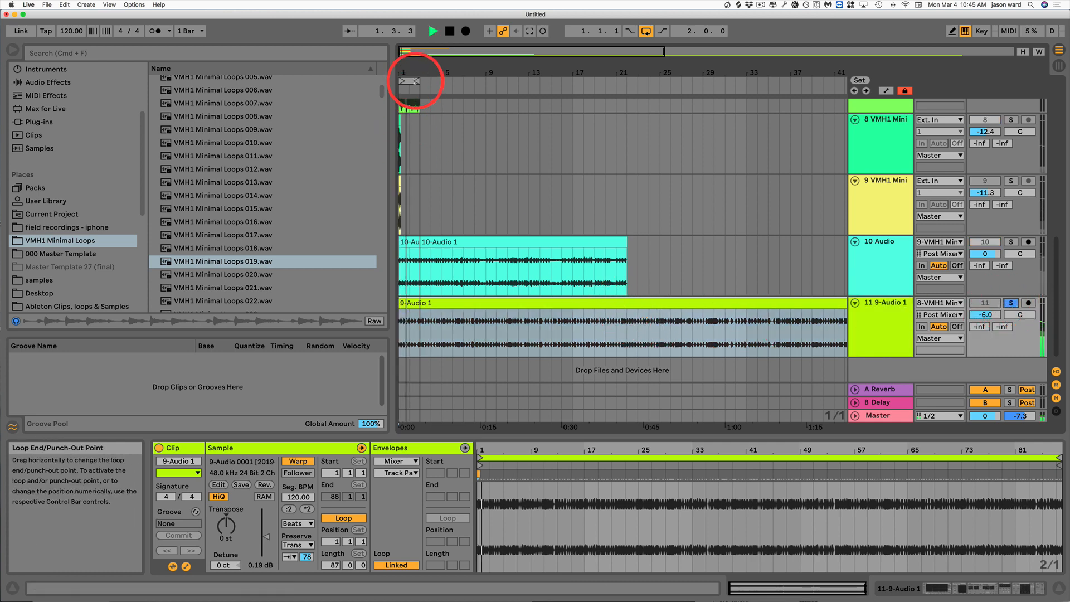
drag(417, 81, 525, 85)
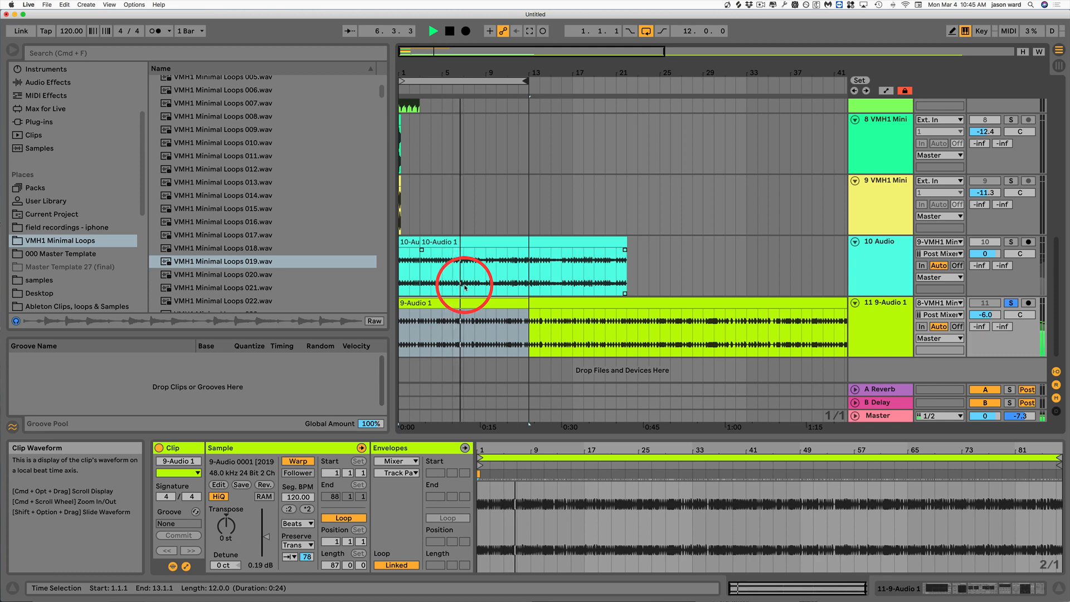
key(space)
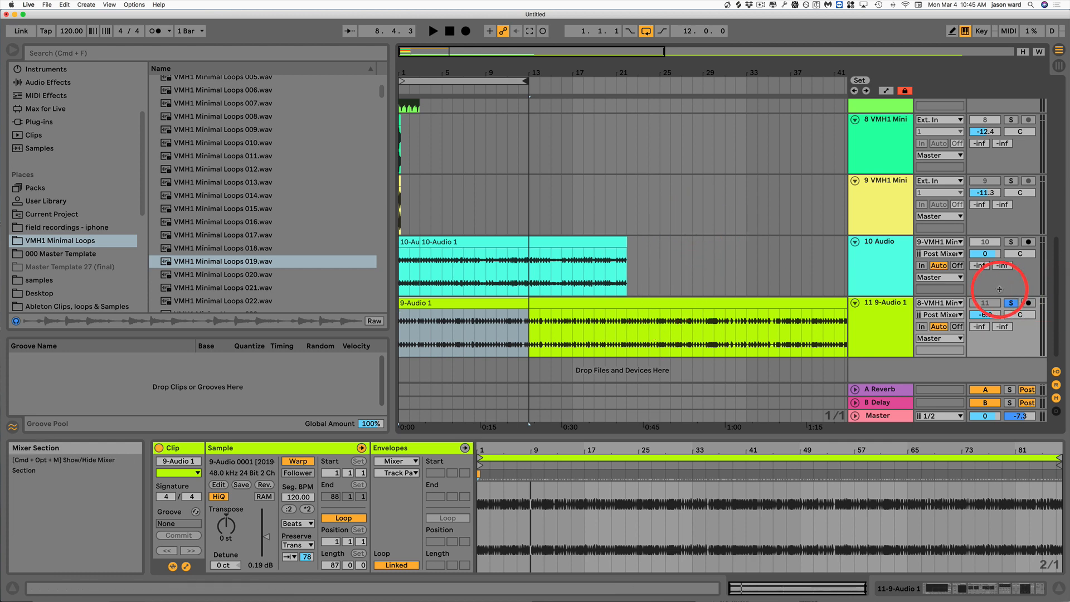
click(1012, 303)
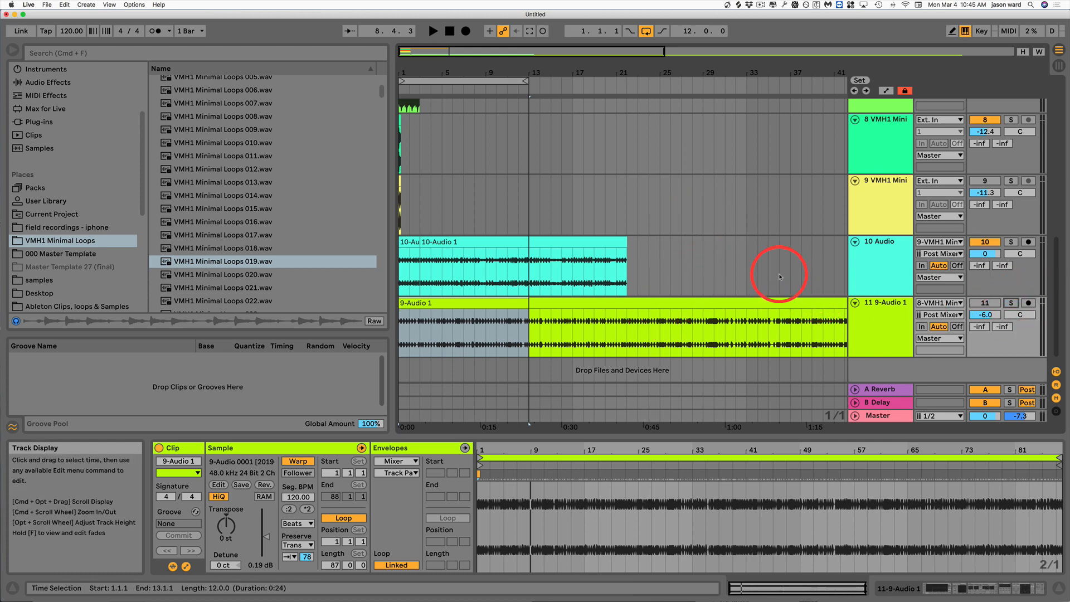
drag(506, 72, 506, 69)
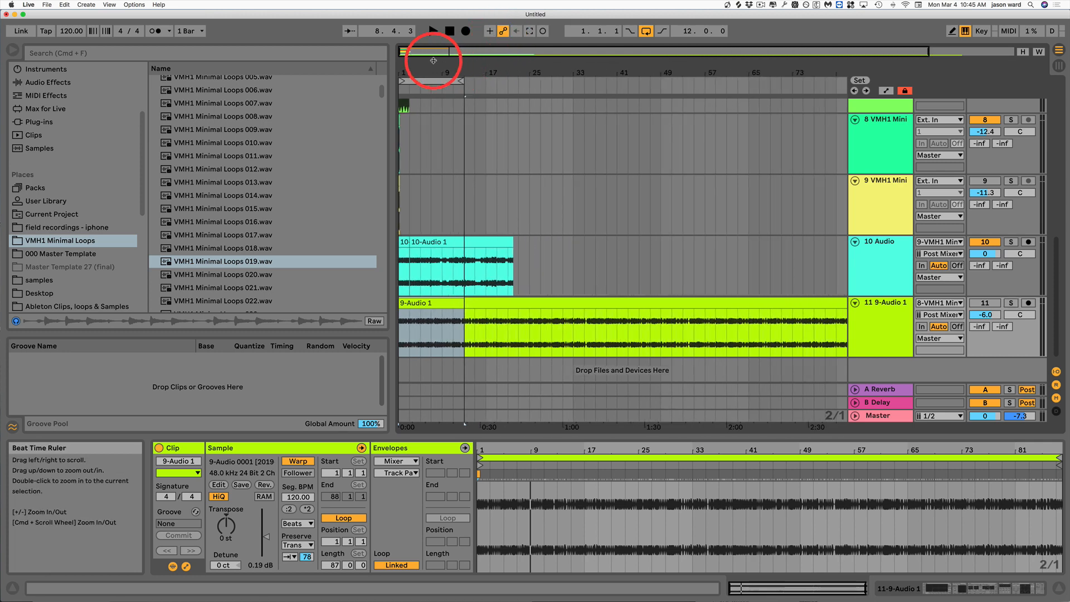